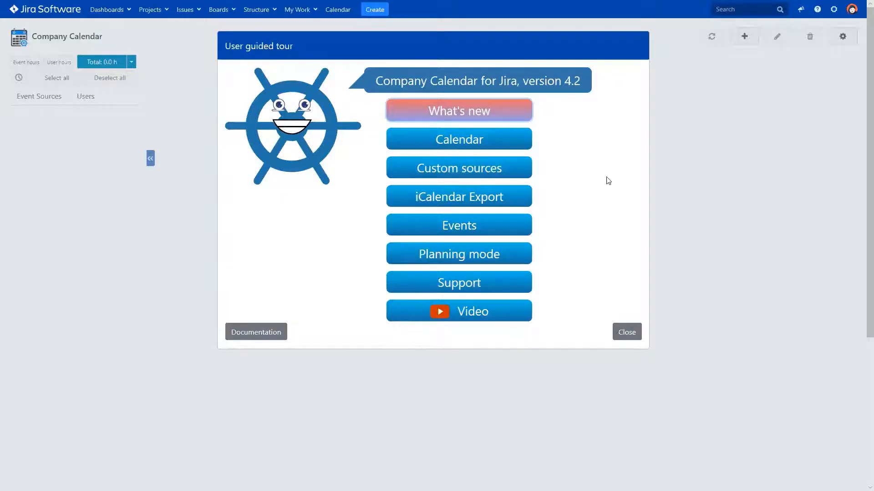
Step: Dismiss the guided tour and start a new calendar named "First calendar" with the description "optional"
{"action": "left_click", "coordinate": [627, 332]}
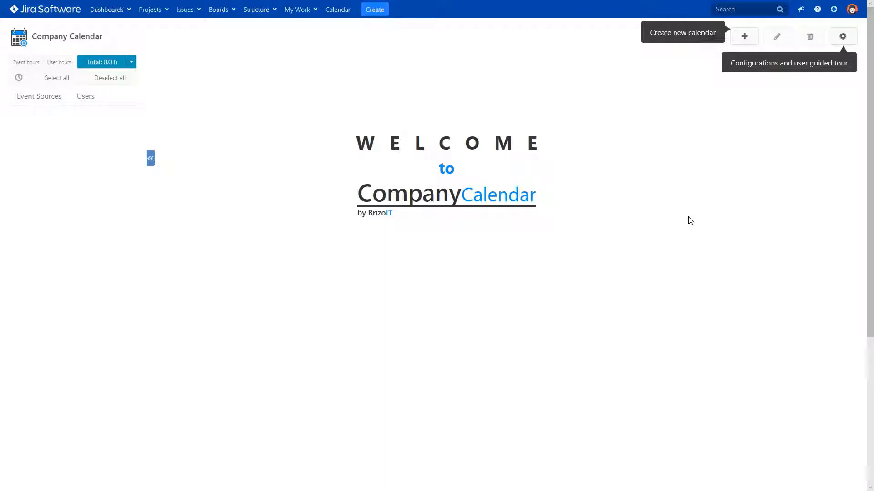
{"action": "left_click", "coordinate": [744, 37]}
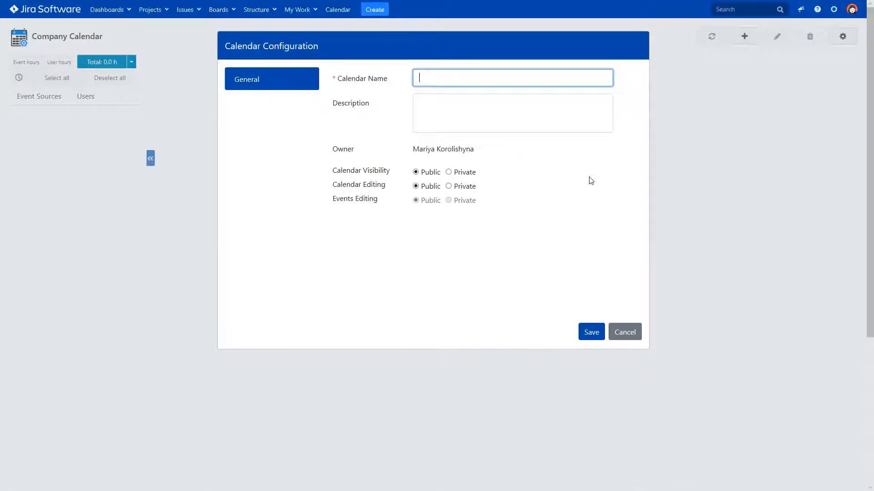
{"action": "type", "text": "First calendar"}
{"action": "left_click", "coordinate": [457, 107]}
{"action": "type", "text": "option"}
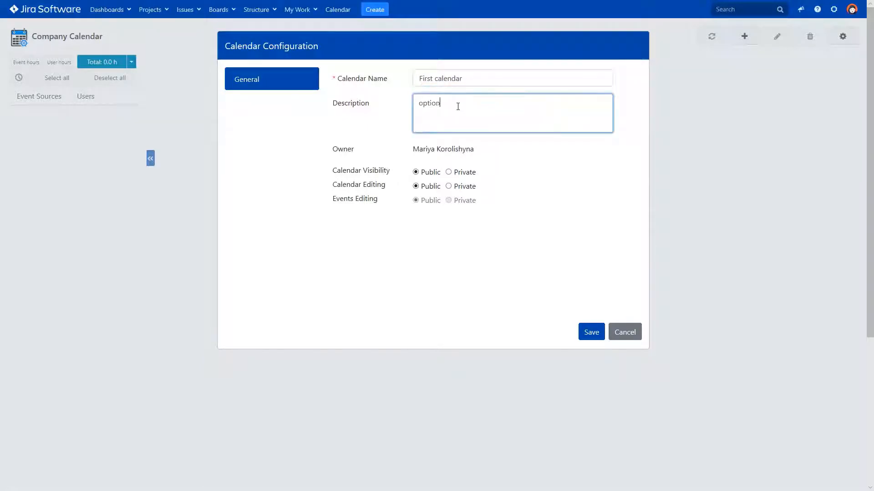
{"action": "type", "text": "al"}
Step: Make calendar editing private and grant it to the jira-administrators group
{"action": "left_click", "coordinate": [449, 188]}
{"action": "left_click", "coordinate": [480, 203]}
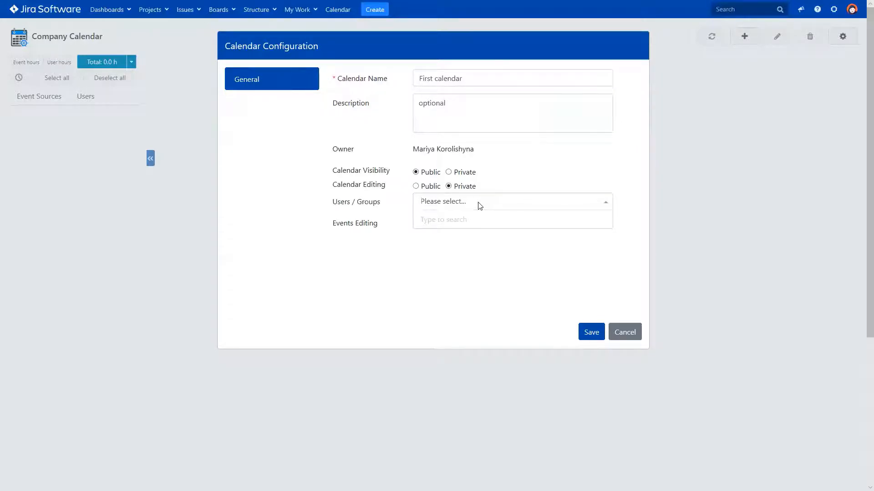
{"action": "type", "text": "ji"}
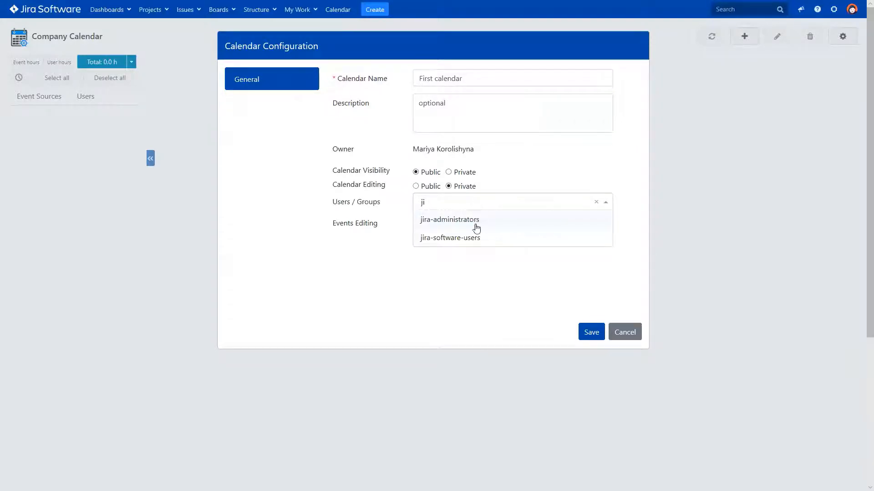
{"action": "left_click", "coordinate": [475, 222]}
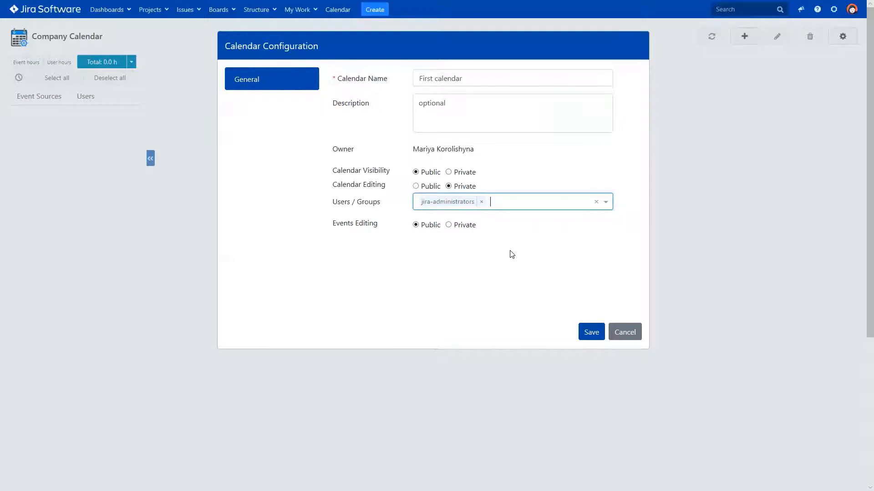
{"action": "type", "text": "vo"}
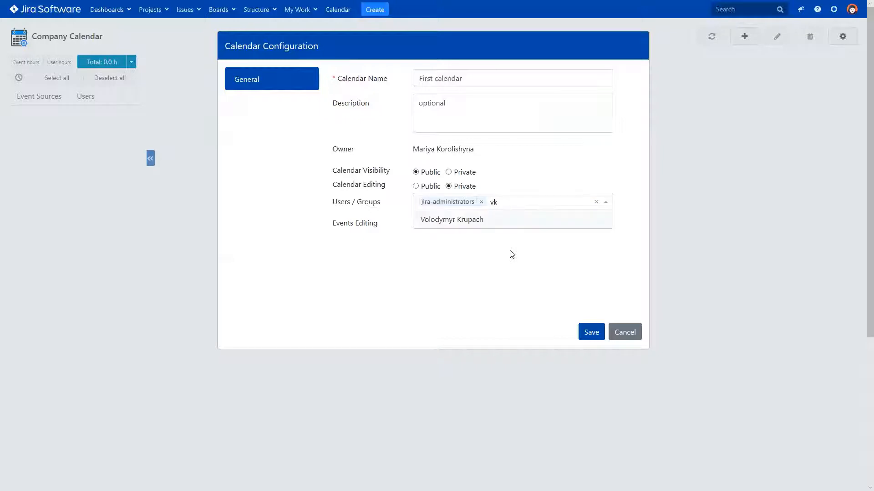
{"action": "left_click", "coordinate": [514, 219]}
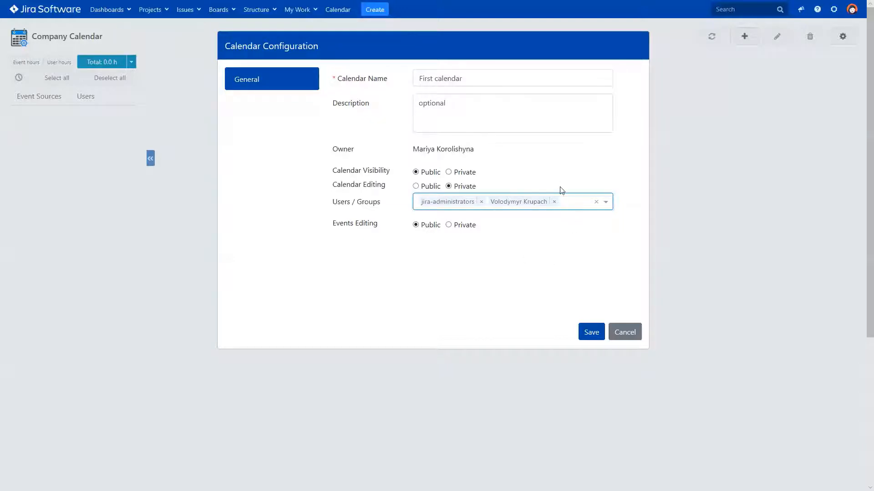
{"action": "left_click", "coordinate": [554, 202]}
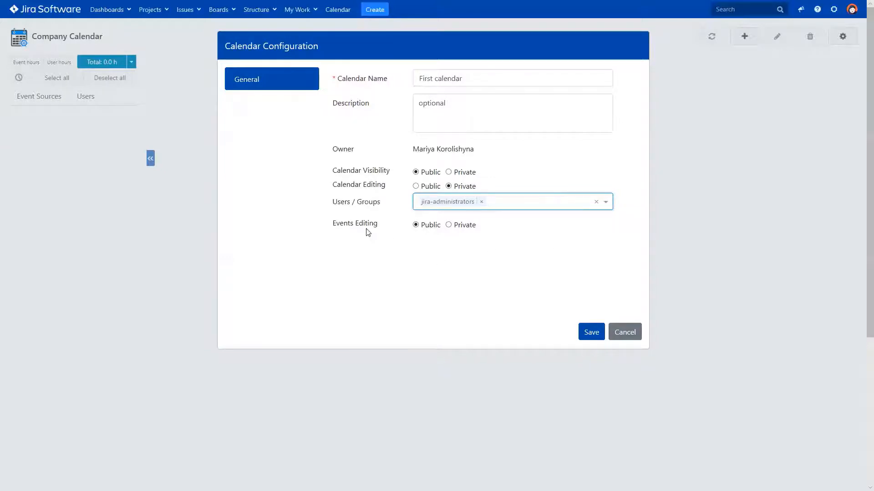
Step: Make events editing private for the jira-administrators and jira-software-users groups, and save the calendar
{"action": "left_click", "coordinate": [465, 226]}
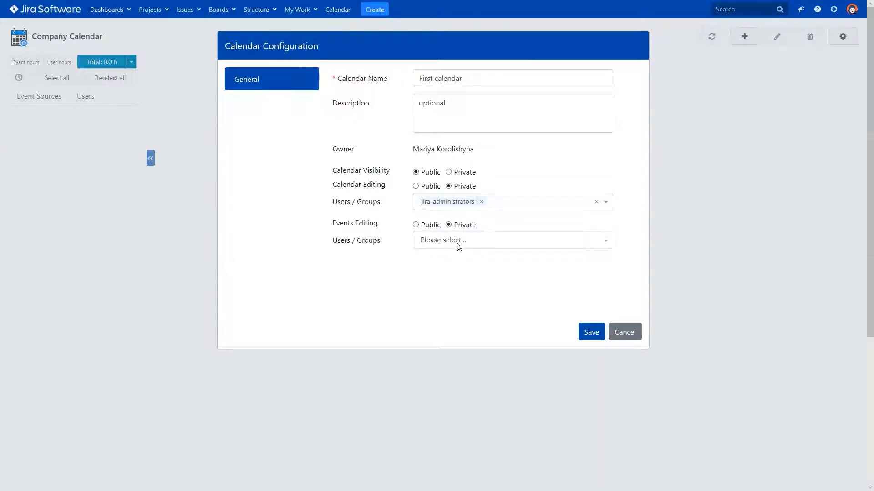
{"action": "left_click", "coordinate": [458, 245]}
{"action": "type", "text": "jira"}
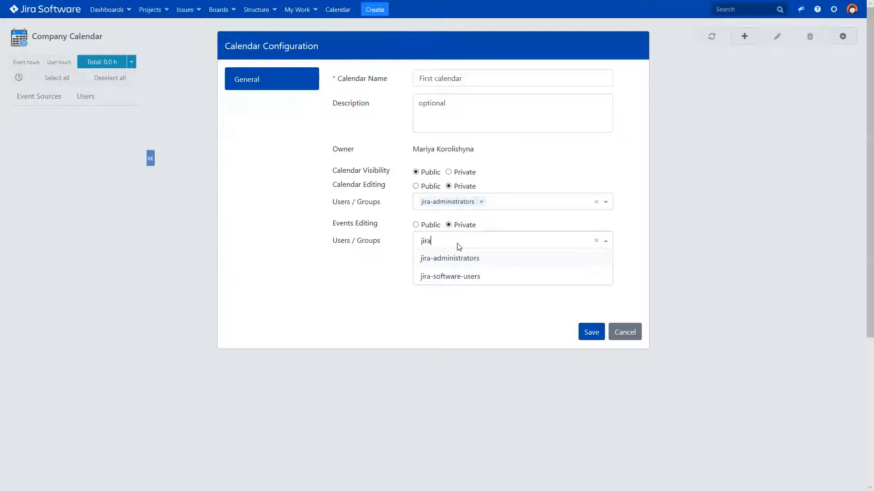
{"action": "left_click", "coordinate": [457, 260]}
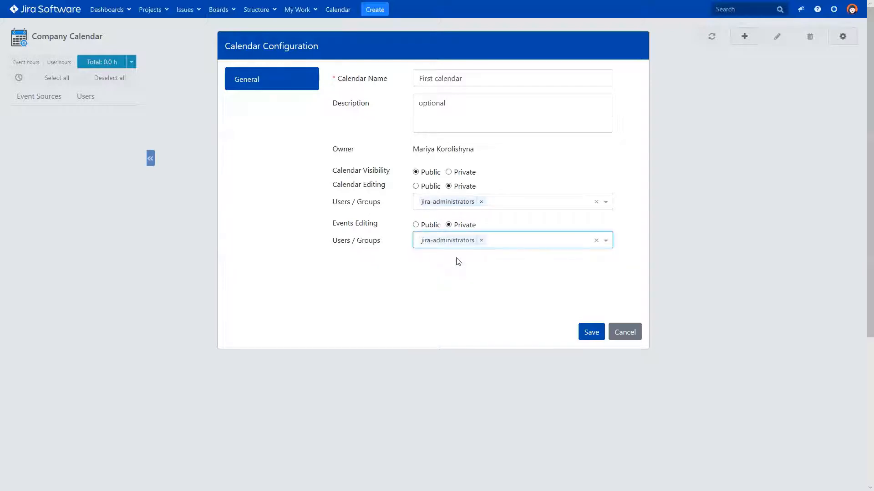
{"action": "type", "text": "jira"}
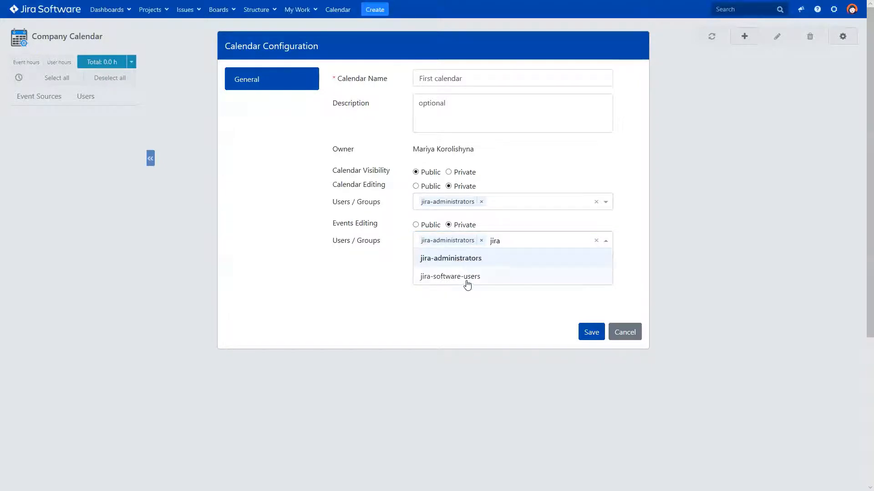
{"action": "left_click", "coordinate": [466, 278]}
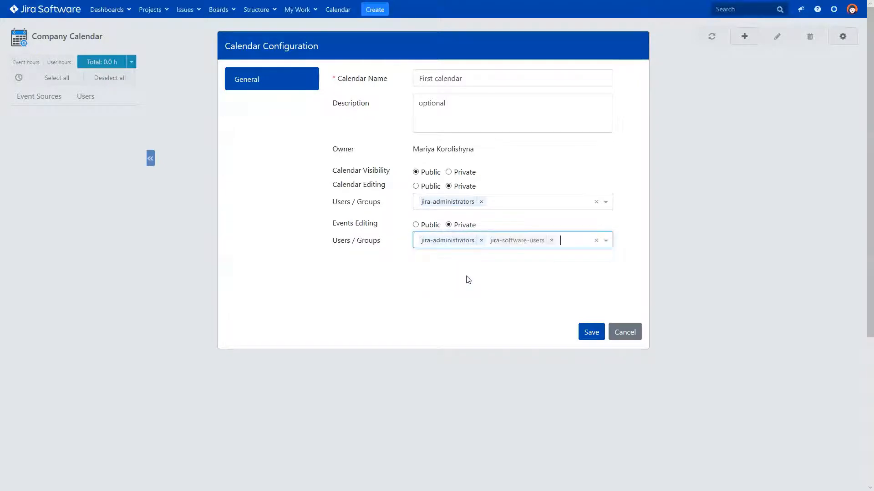
{"action": "left_click", "coordinate": [587, 334]}
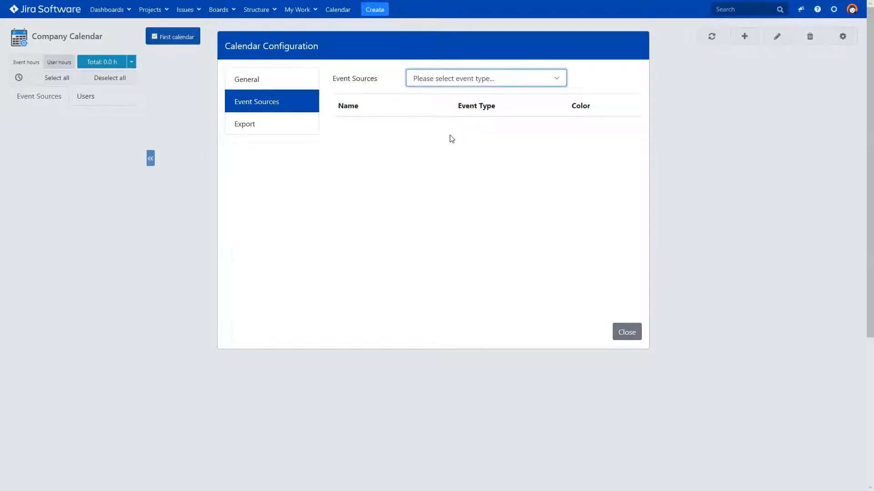
Step: Add a Jira dates event source named "Created" with the default summary enabled and the dark blue colour #154679
{"action": "left_click", "coordinate": [440, 80]}
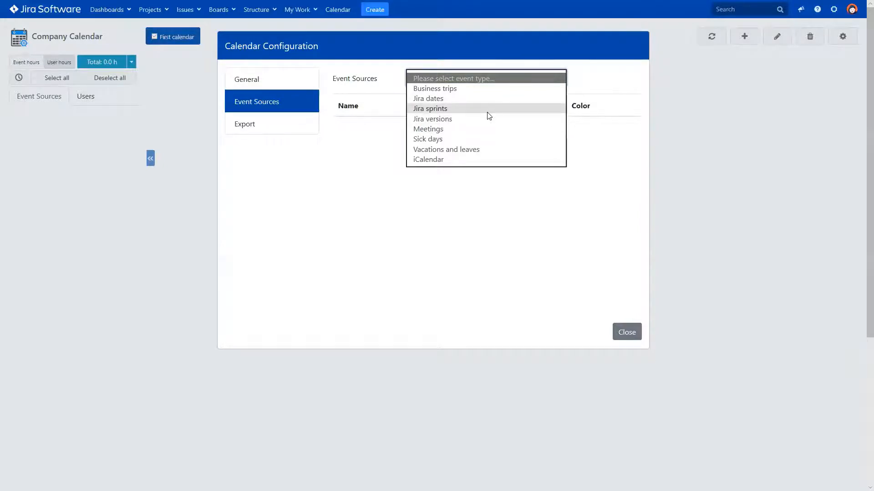
{"action": "left_click", "coordinate": [469, 98]}
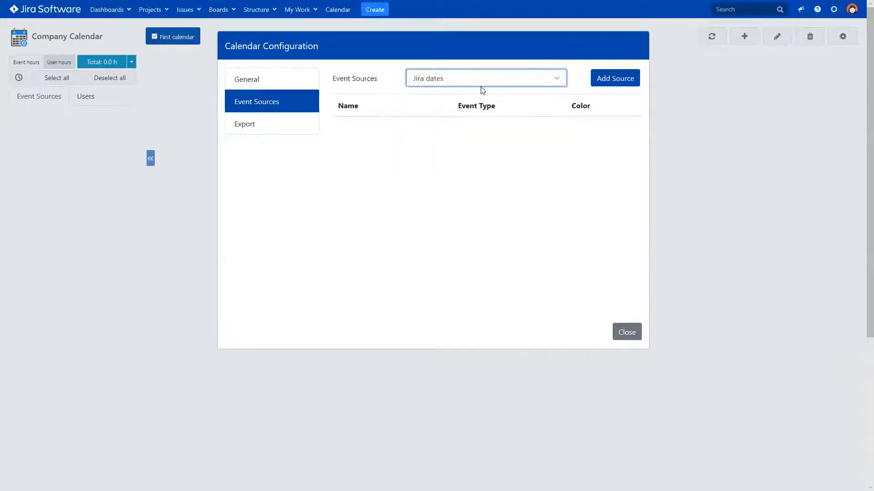
{"action": "left_click", "coordinate": [613, 80]}
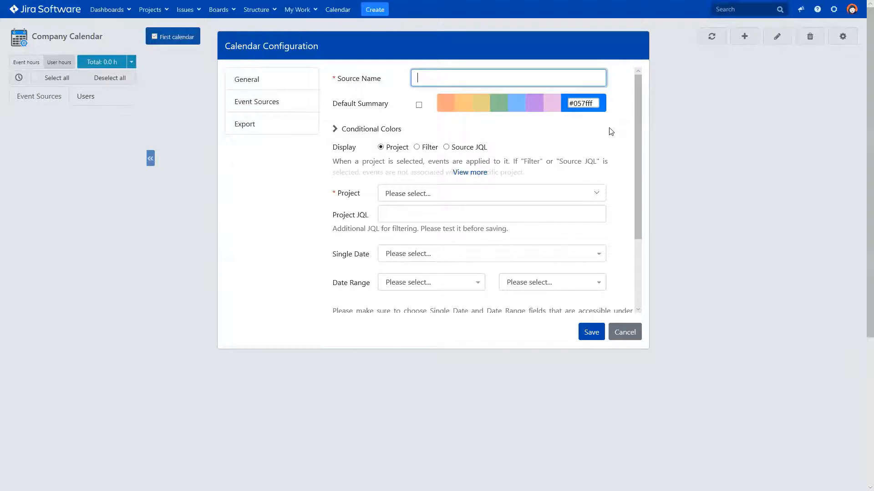
{"action": "type", "text": "Created"}
{"action": "left_click", "coordinate": [370, 106]}
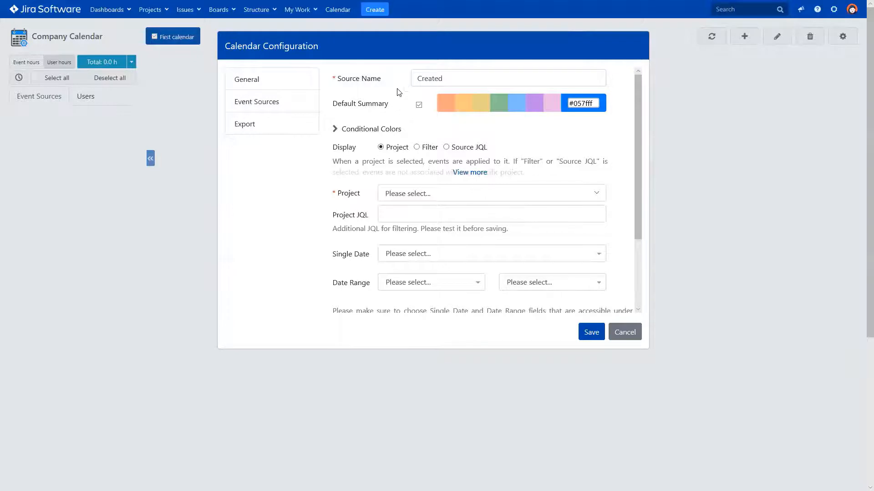
{"action": "left_click", "coordinate": [566, 110]}
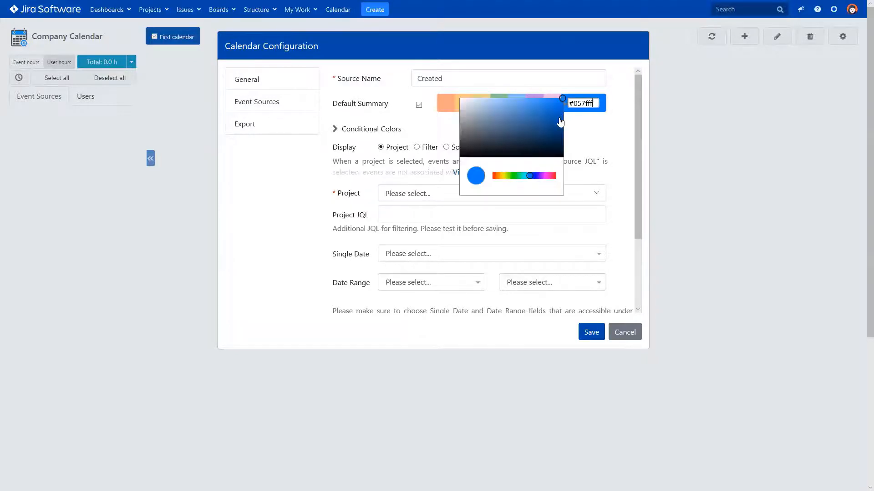
{"action": "left_click_drag", "start_coordinate": [562, 99], "coordinate": [546, 131]}
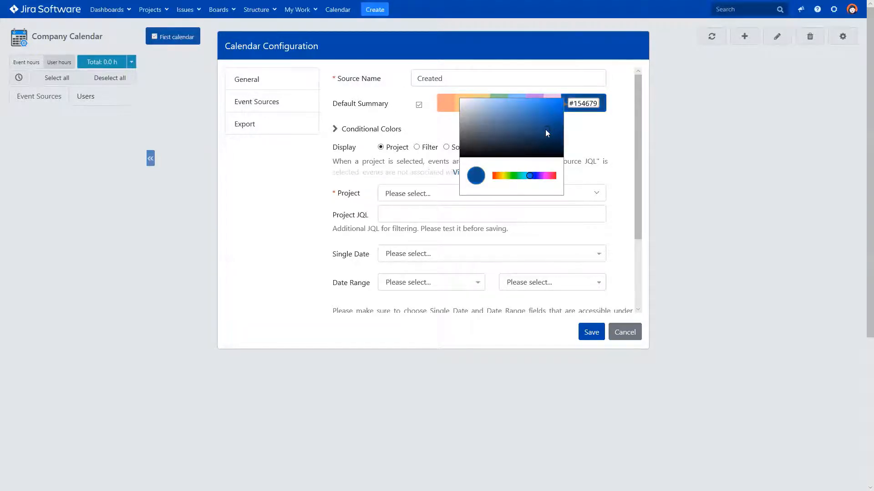
{"action": "left_click", "coordinate": [617, 133]}
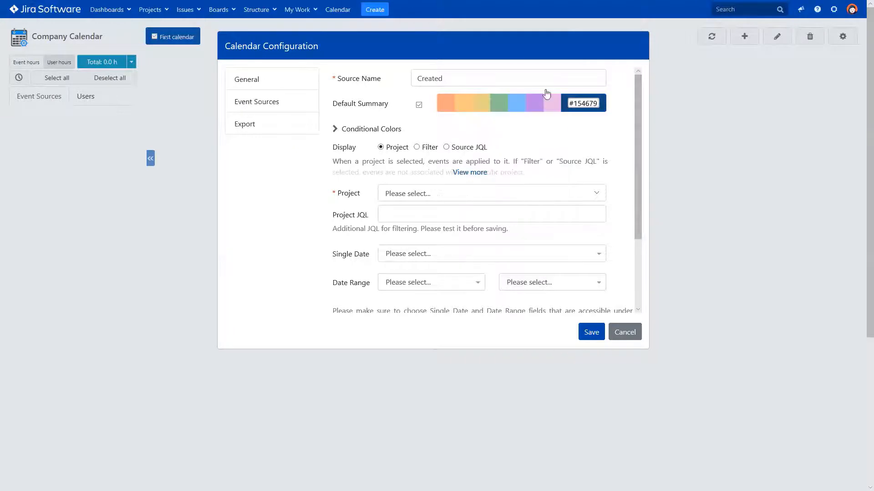
Step: Link the "Created" source to the Presentation project, set its single date to Created, and save it
{"action": "left_click", "coordinate": [450, 196]}
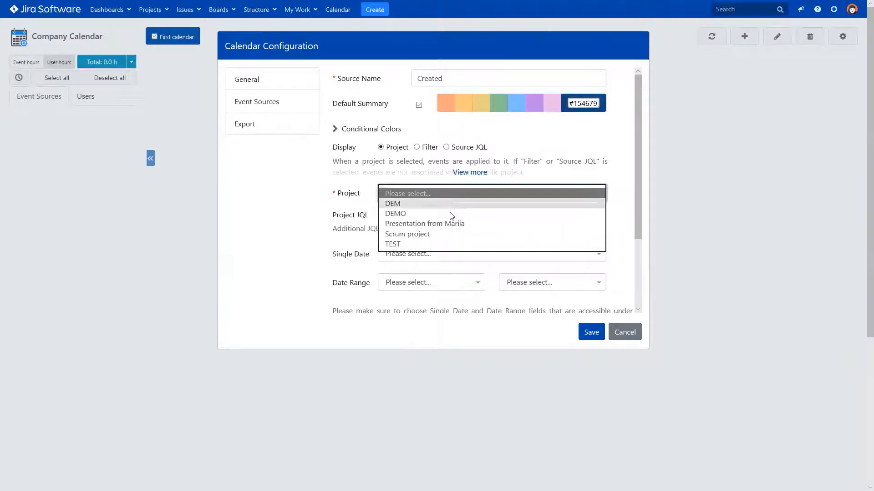
{"action": "left_click", "coordinate": [450, 225]}
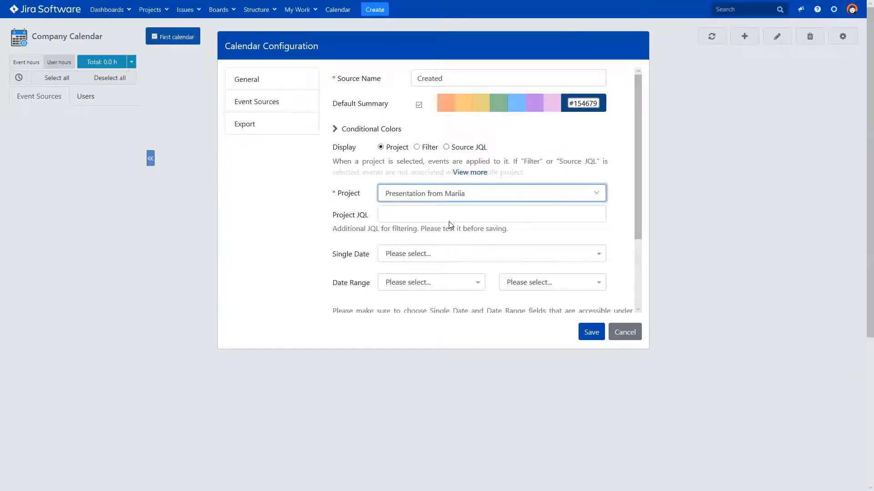
{"action": "left_click", "coordinate": [454, 255]}
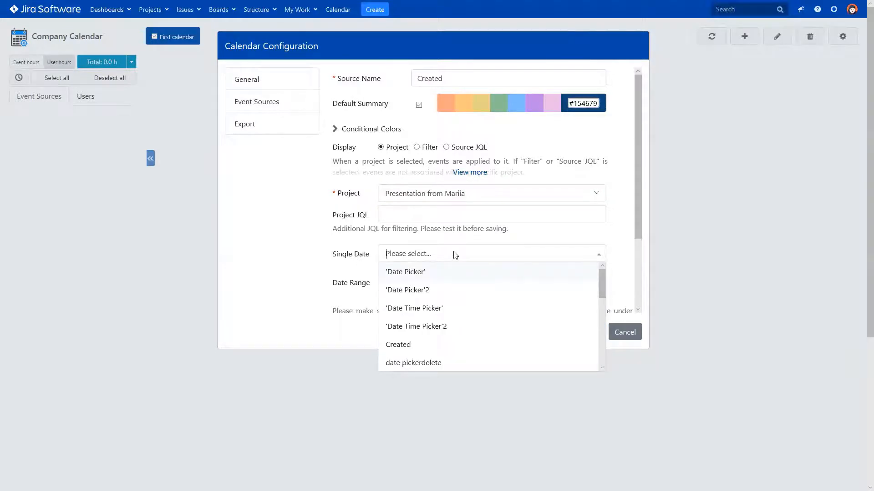
{"action": "type", "text": "Cre"}
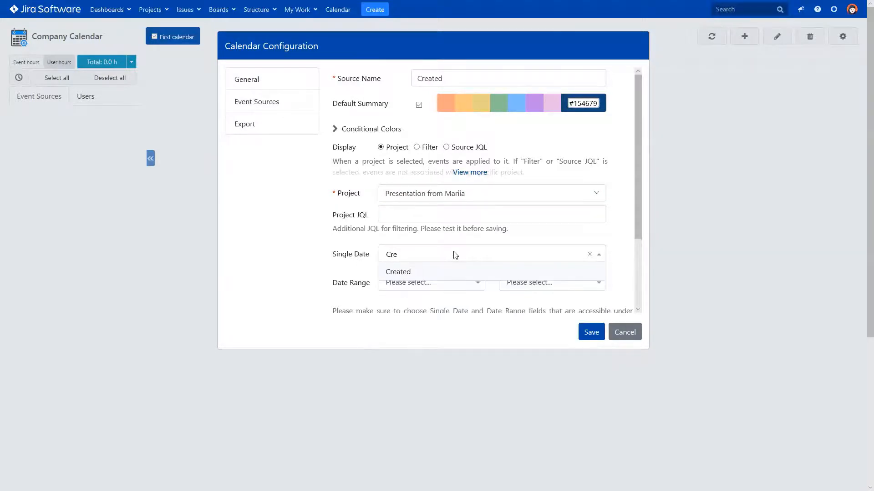
{"action": "left_click", "coordinate": [422, 272]}
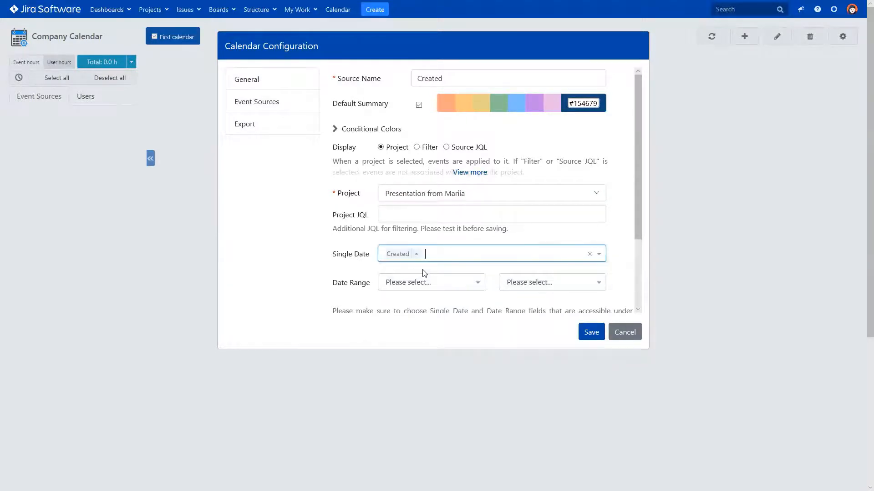
{"action": "left_click", "coordinate": [587, 331]}
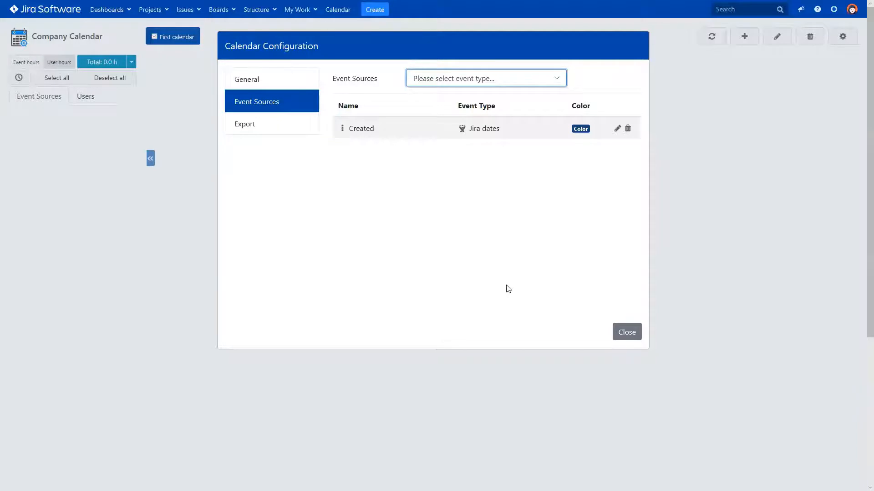
Step: Add another Jira dates event source named "Due Date" with the default summary enabled
{"action": "left_click", "coordinate": [476, 78]}
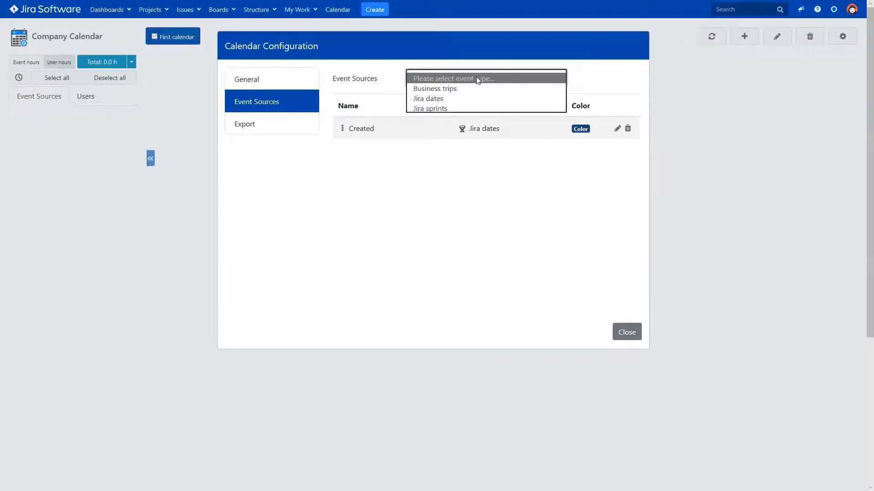
{"action": "left_click", "coordinate": [461, 102]}
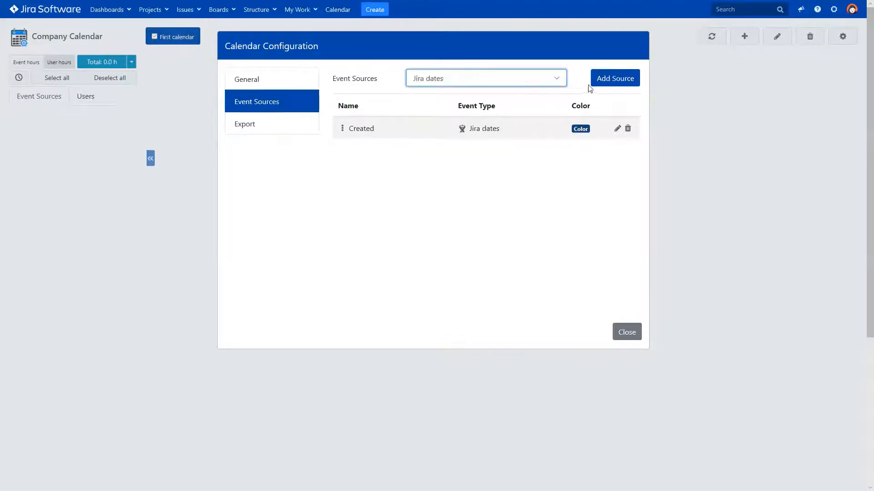
{"action": "left_click", "coordinate": [607, 82]}
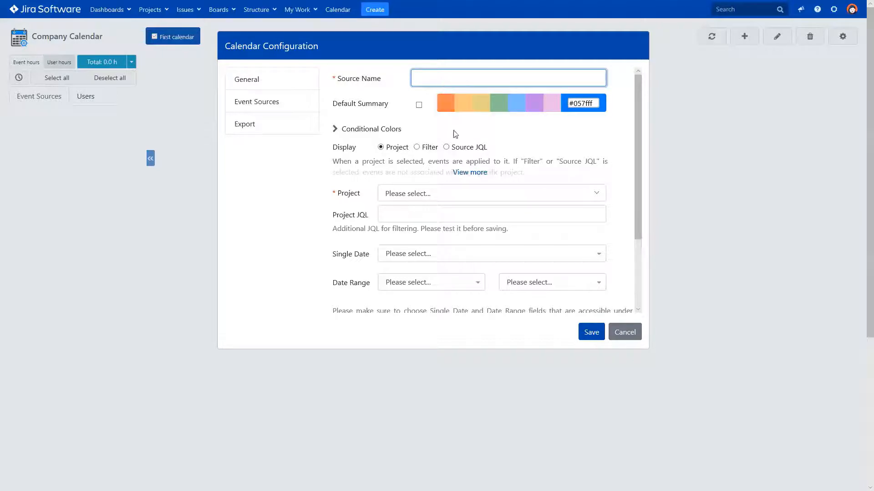
{"action": "type", "text": "Due Date"}
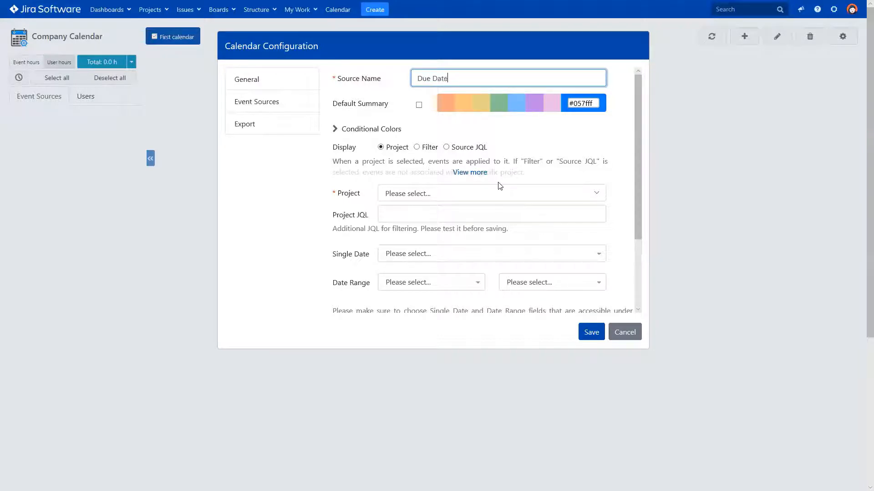
{"action": "left_click", "coordinate": [359, 104]}
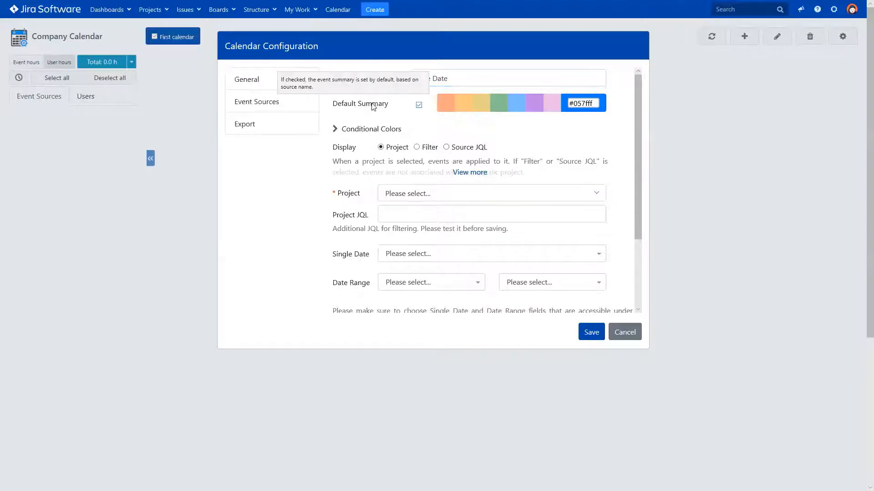
Step: Link the "Due Date" source to the Presentation project and set its single date to Due Date
{"action": "left_click", "coordinate": [479, 194]}
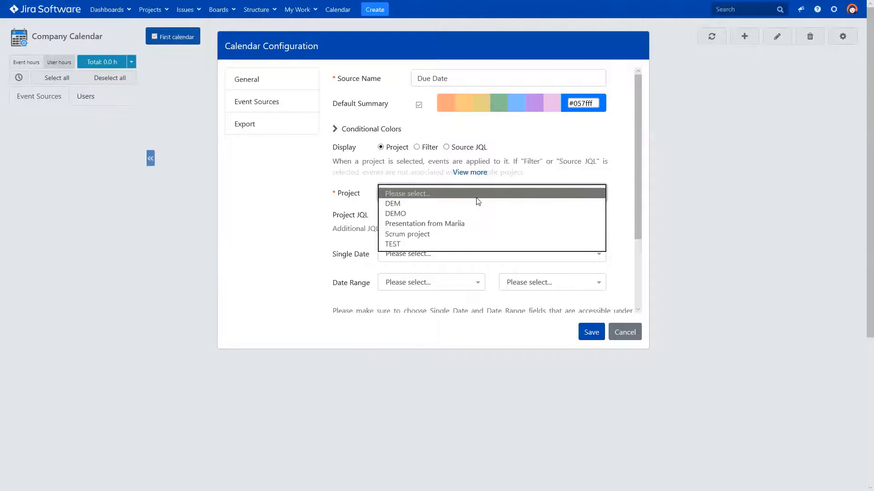
{"action": "left_click", "coordinate": [475, 223]}
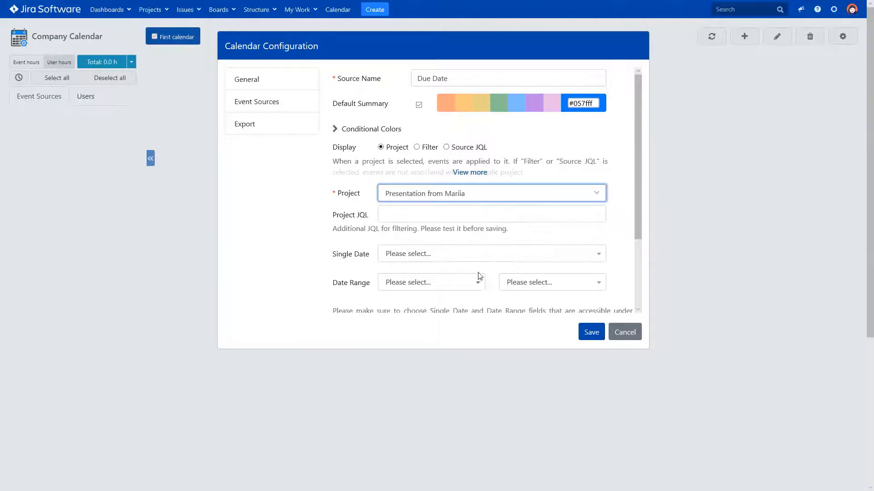
{"action": "left_click", "coordinate": [476, 258]}
{"action": "type", "text": "due"}
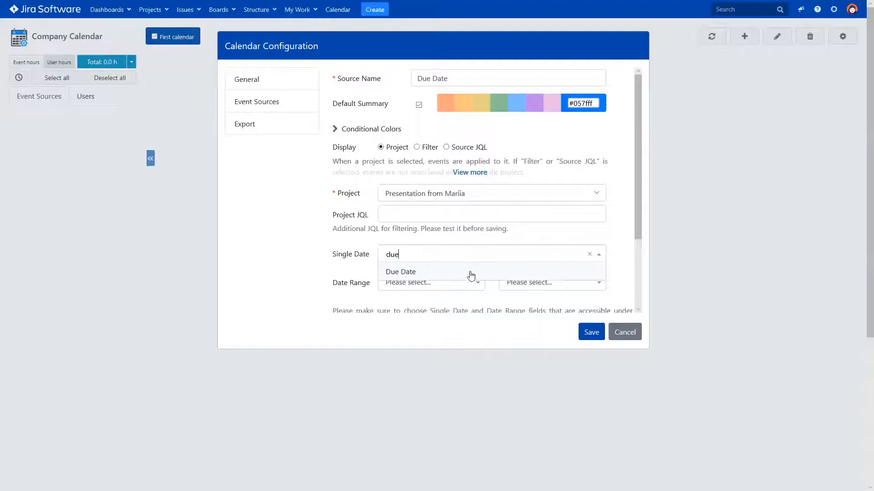
{"action": "left_click", "coordinate": [471, 273]}
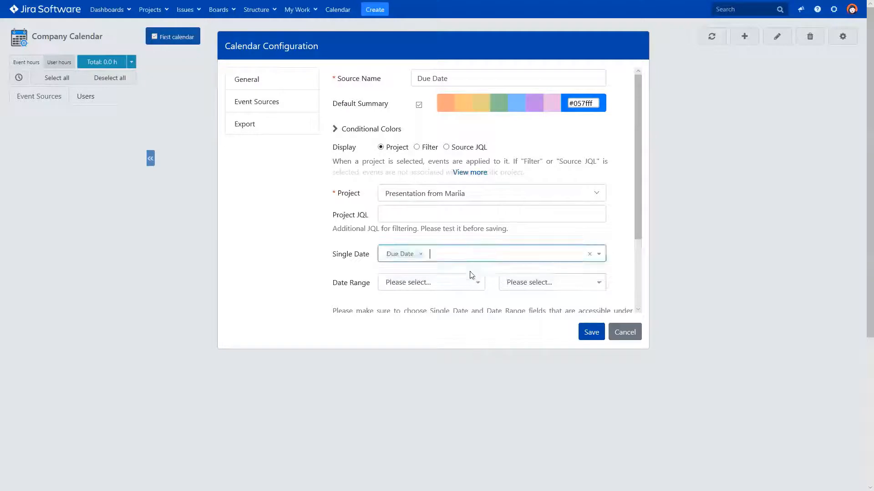
Step: Set the "Due Date" source's colour to dark green #1c6619 and expand its conditional colours settings
{"action": "left_click", "coordinate": [567, 106]}
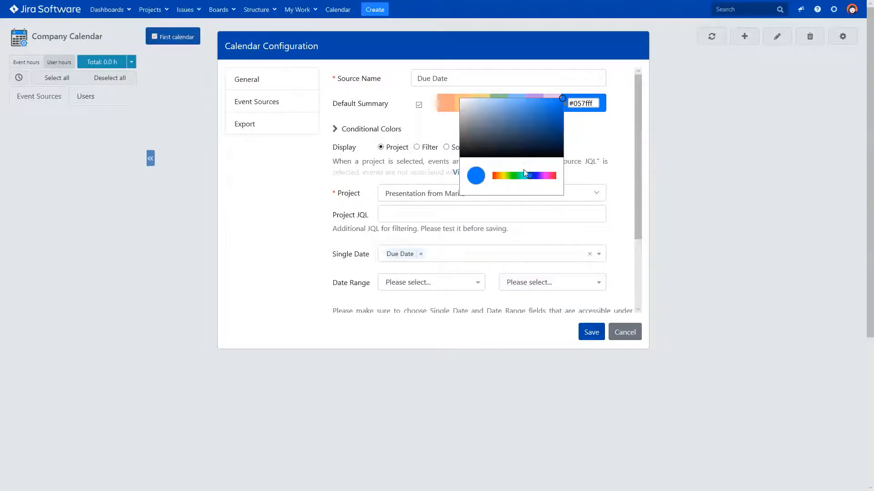
{"action": "left_click", "coordinate": [513, 176]}
{"action": "left_click", "coordinate": [539, 138]}
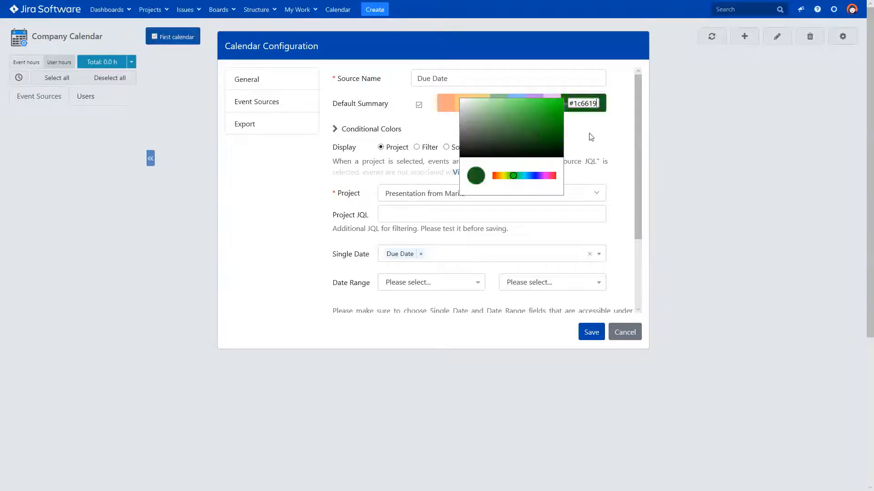
{"action": "left_click", "coordinate": [591, 137]}
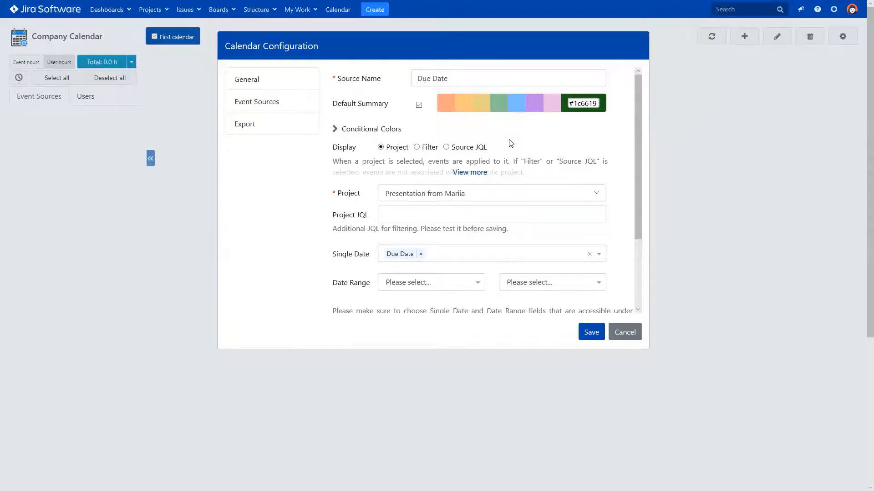
{"action": "left_click", "coordinate": [372, 131]}
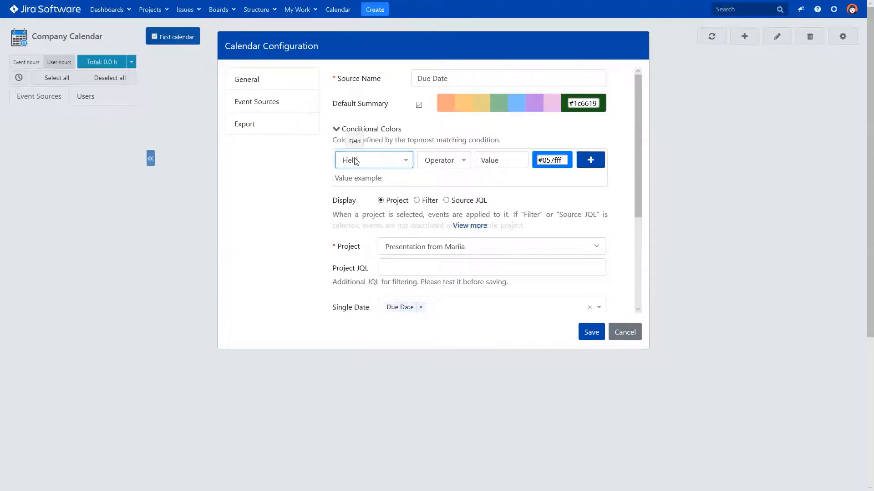
{"action": "type", "text": "Due"}
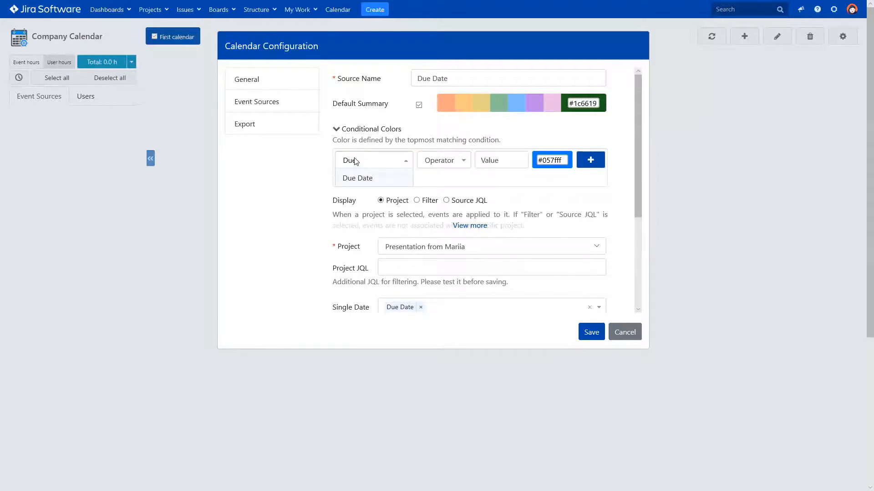
{"action": "key", "text": "BackSpace"}
{"action": "key", "text": "BackSpace"}
{"action": "key", "text": "BackSpace"}
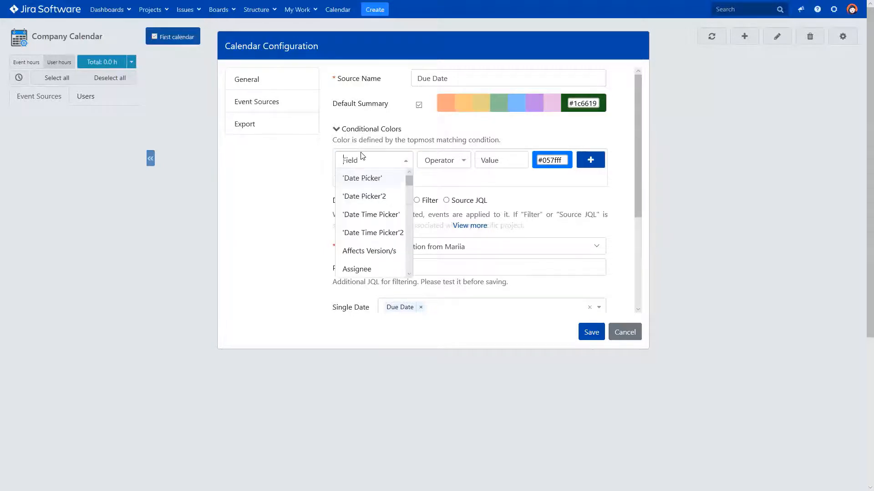
Step: Add a conditional colour that shows issues with an empty Assignee in bright green #50ff05
{"action": "type", "text": "Ass"}
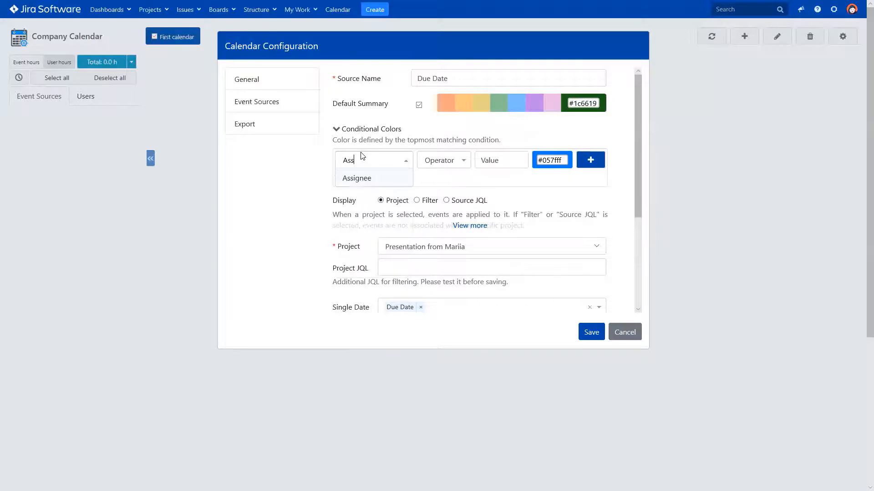
{"action": "left_click", "coordinate": [363, 180]}
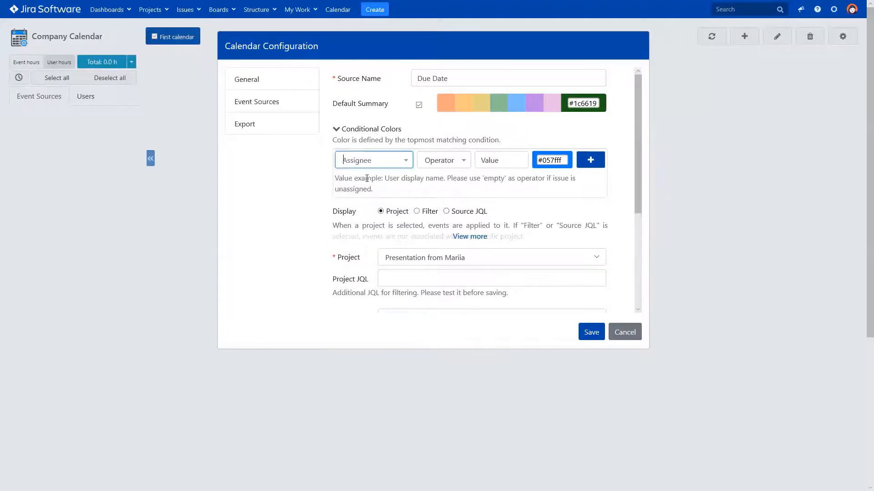
{"action": "left_click", "coordinate": [455, 162]}
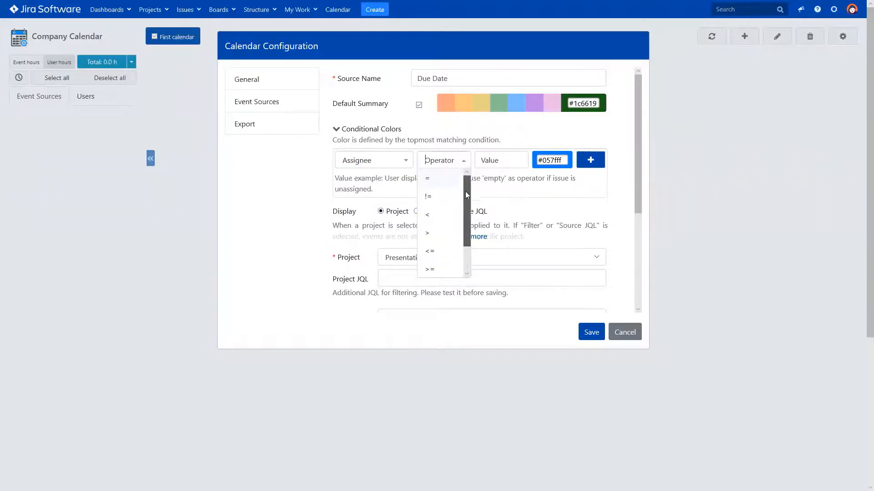
{"action": "scroll", "coordinate": [462, 214], "scroll_direction": "down", "scroll_amount": 1}
{"action": "scroll", "coordinate": [462, 215], "scroll_direction": "down", "scroll_amount": 1}
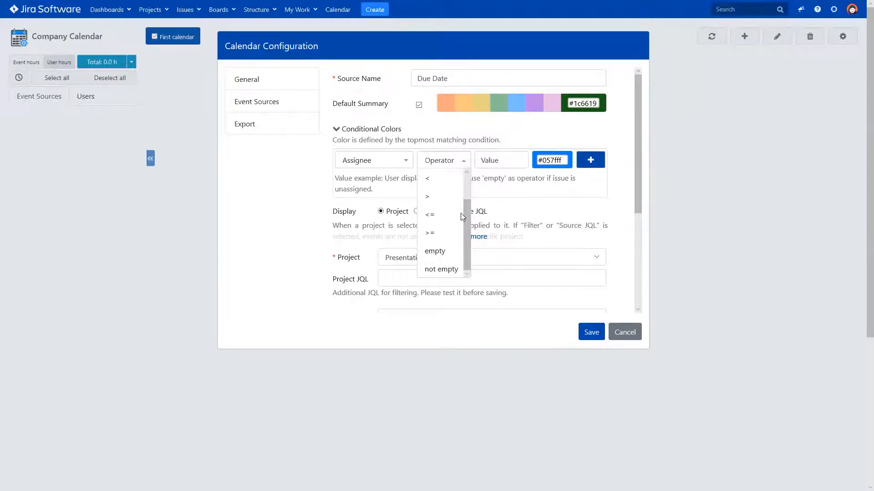
{"action": "left_click", "coordinate": [440, 255]}
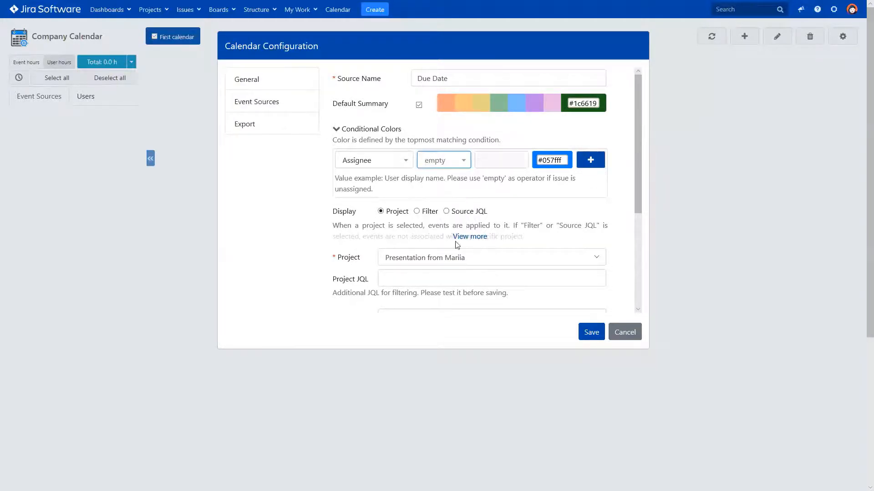
{"action": "left_click", "coordinate": [568, 157]}
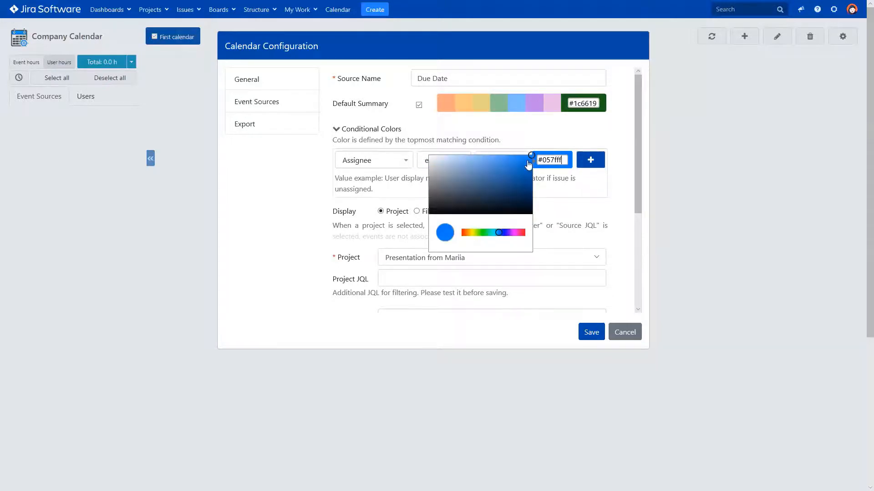
{"action": "left_click", "coordinate": [480, 233]}
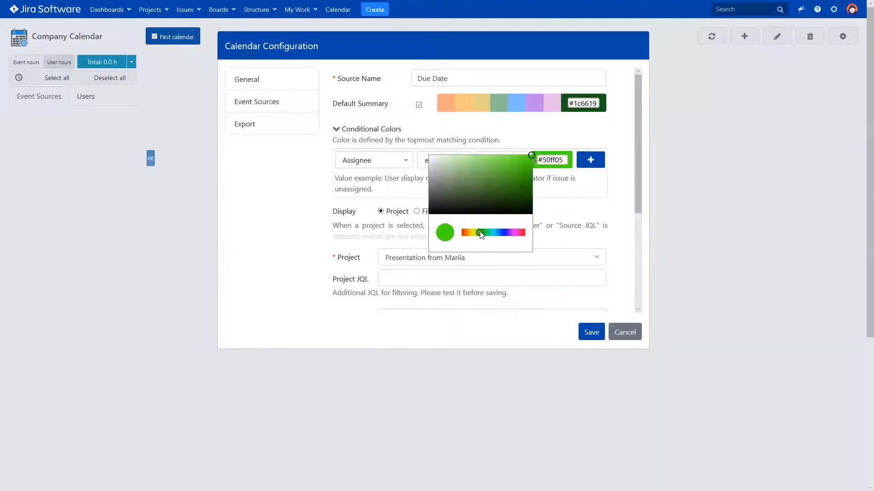
{"action": "left_click", "coordinate": [592, 162]}
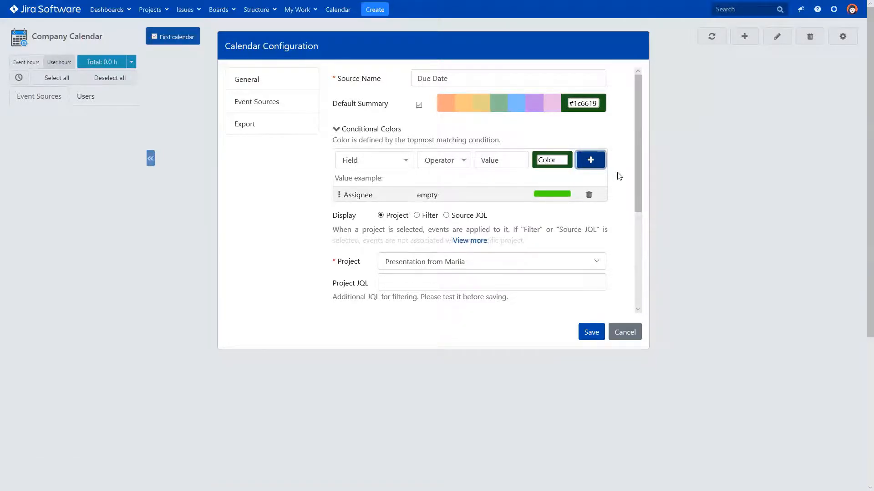
Step: Add a conditional colour that shows issues with Due Date <= endOfWeek() in red
{"action": "left_click", "coordinate": [371, 162]}
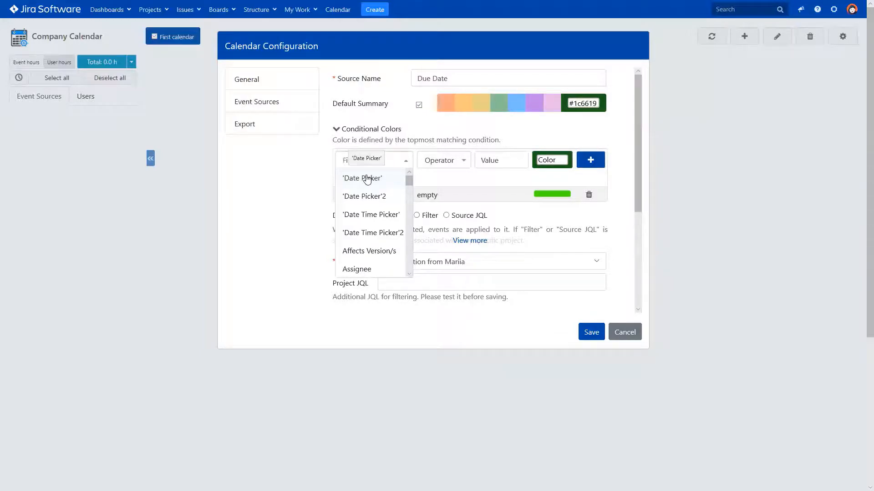
{"action": "type", "text": "due"}
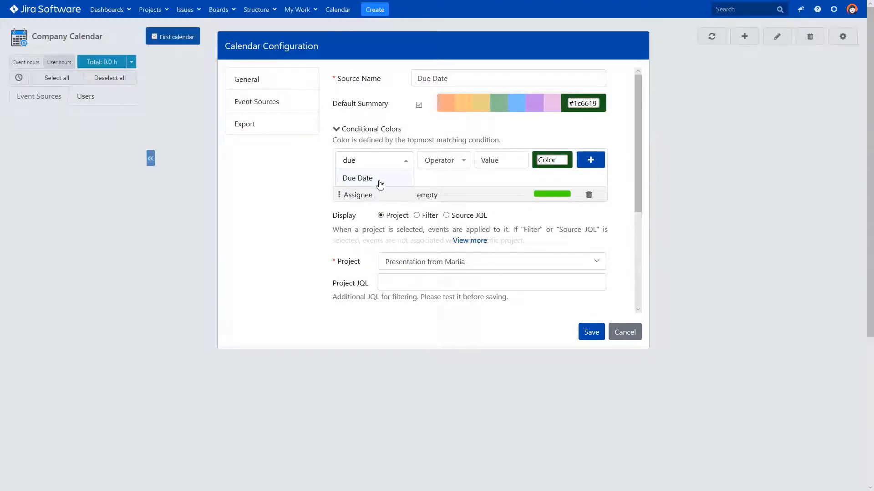
{"action": "left_click", "coordinate": [380, 180]}
{"action": "left_click", "coordinate": [455, 161]}
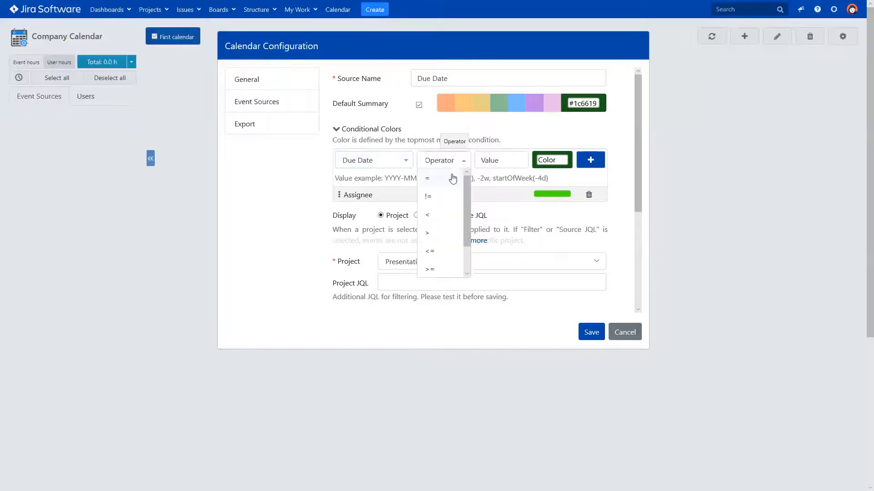
{"action": "left_click", "coordinate": [441, 250]}
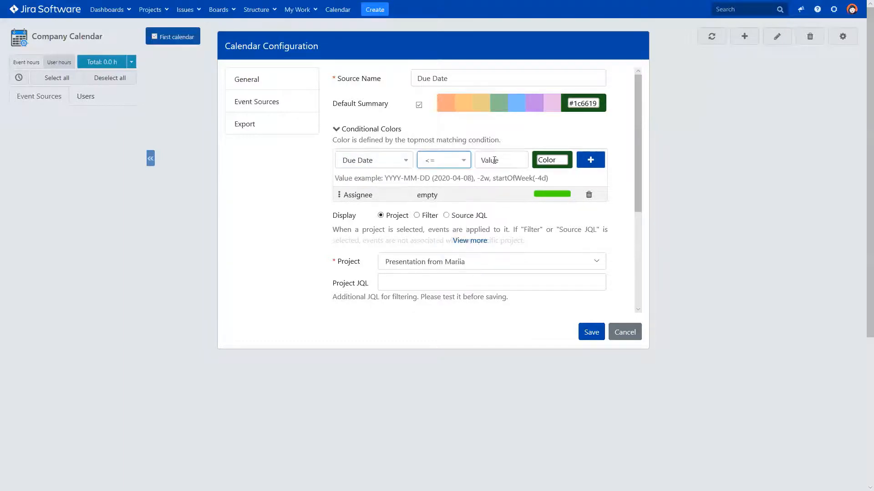
{"action": "left_click", "coordinate": [494, 160]}
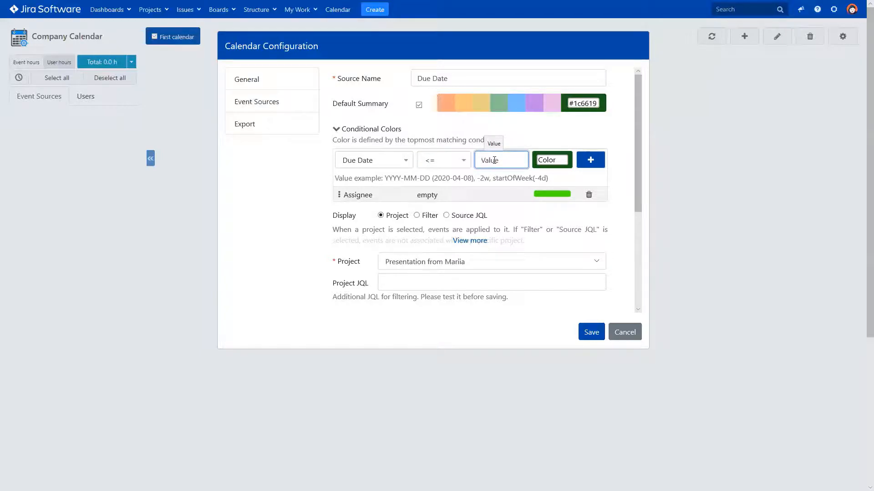
{"action": "type", "text": "endOfWeek()"}
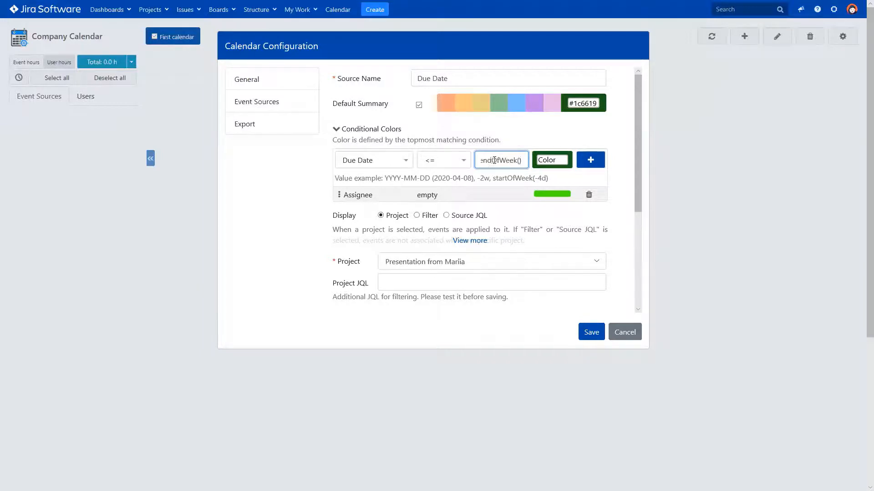
{"action": "left_click", "coordinate": [569, 161]}
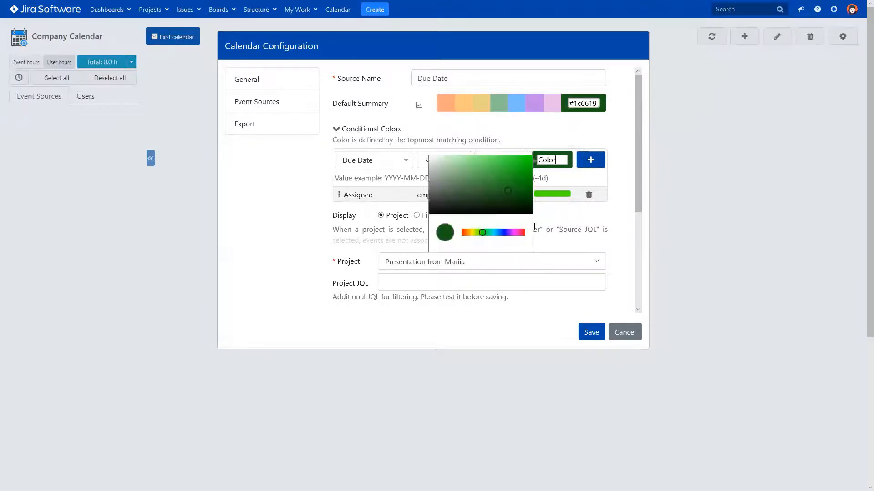
{"action": "left_click", "coordinate": [523, 233]}
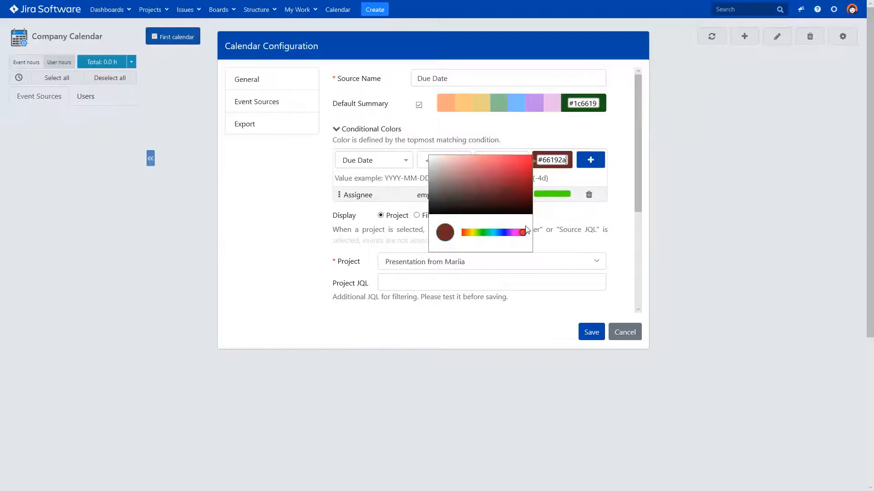
{"action": "left_click", "coordinate": [530, 159]}
{"action": "left_click", "coordinate": [596, 165]}
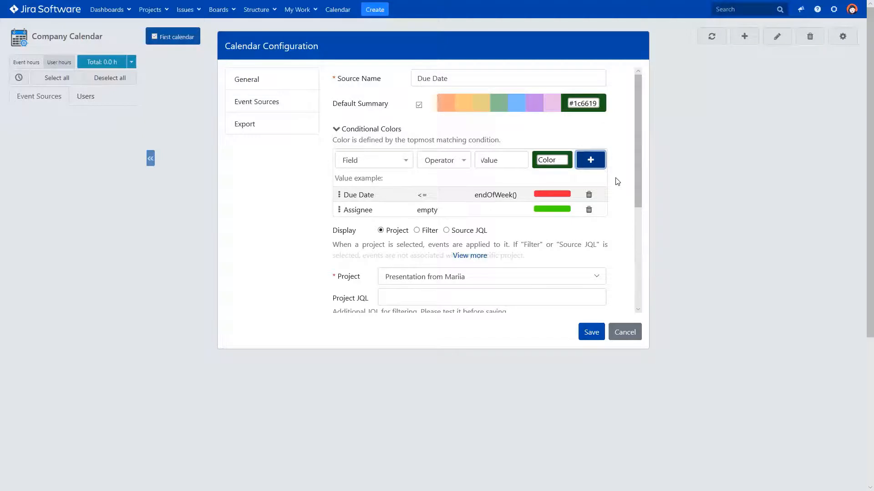
Step: Check the remaining settings of the "Due Date" source and save it
{"action": "scroll", "coordinate": [617, 182], "scroll_direction": "down", "scroll_amount": 3}
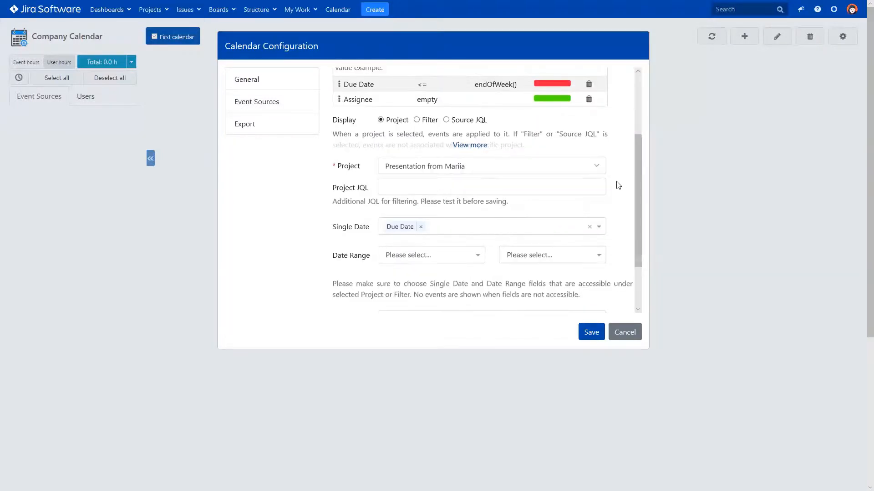
{"action": "scroll", "coordinate": [612, 198], "scroll_direction": "down", "scroll_amount": 1}
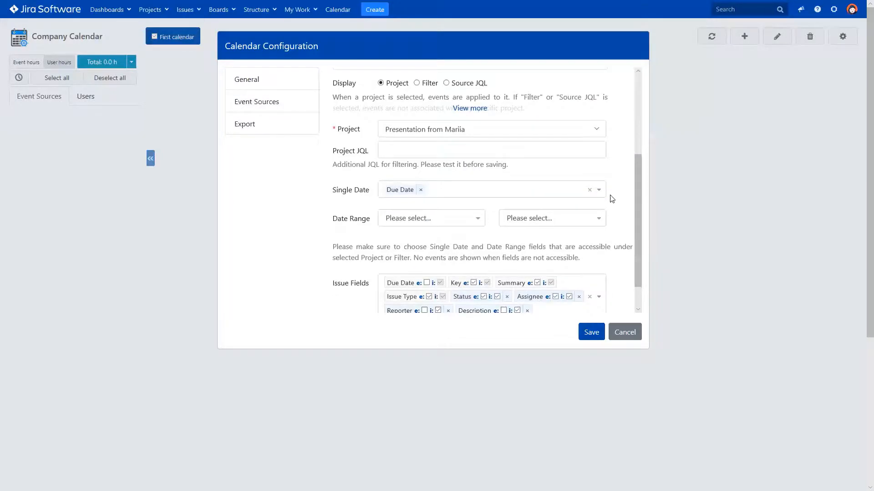
{"action": "left_click", "coordinate": [591, 333]}
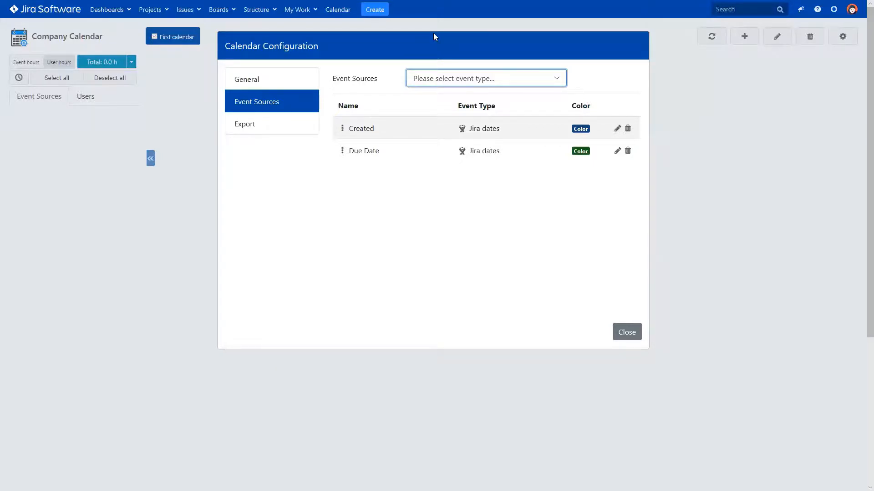
Step: Add another Jira dates event source named "Development & Meeting" with the default summary enabled
{"action": "left_click", "coordinate": [432, 83]}
{"action": "left_click", "coordinate": [431, 98]}
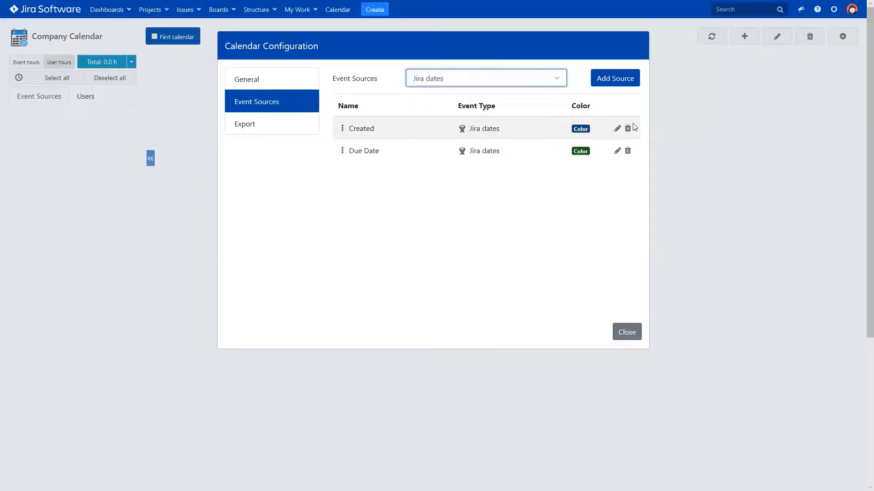
{"action": "left_click", "coordinate": [610, 82]}
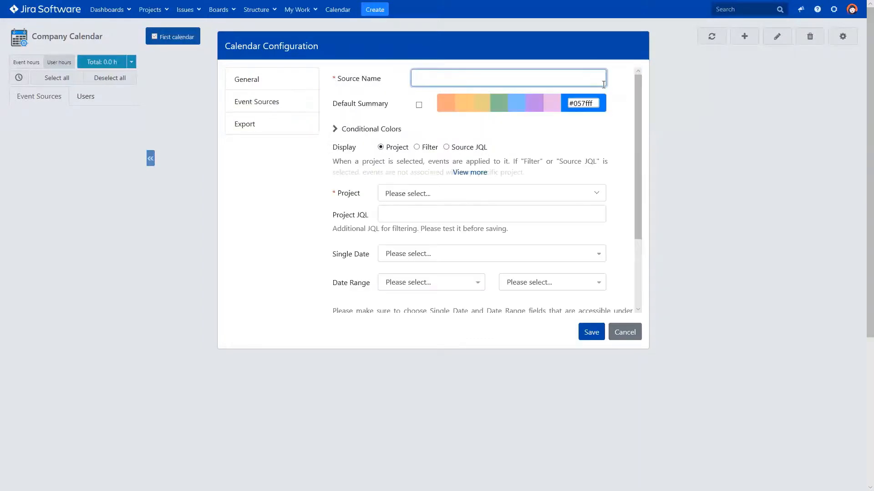
{"action": "left_click", "coordinate": [363, 105]}
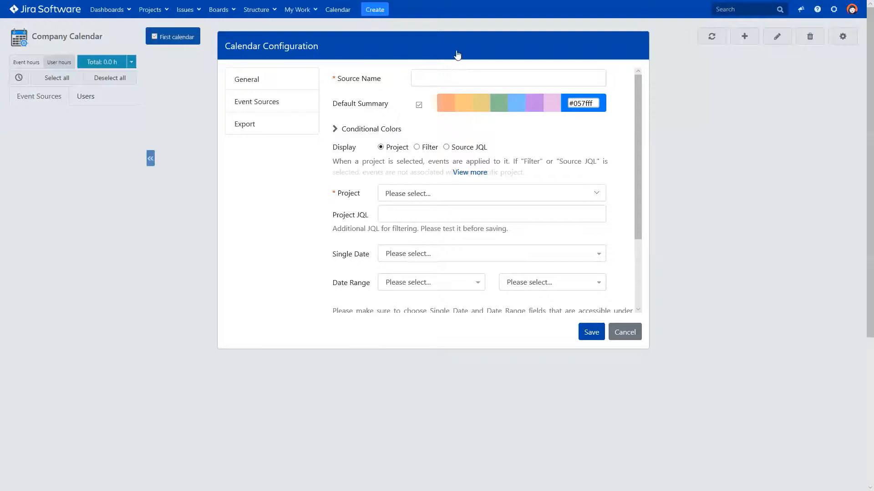
{"action": "left_click", "coordinate": [452, 78]}
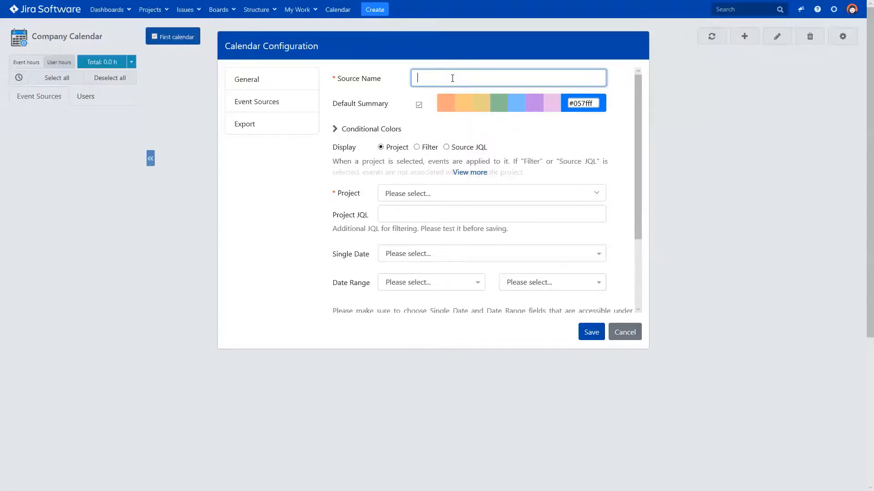
{"action": "type", "text": "Development & Meting"}
{"action": "left_click", "coordinate": [480, 76]}
{"action": "type", "text": "e"}
Step: Assign the "Development & Meeting" source to the presentation project and add the date range Development start - Development end
{"action": "left_click", "coordinate": [432, 196]}
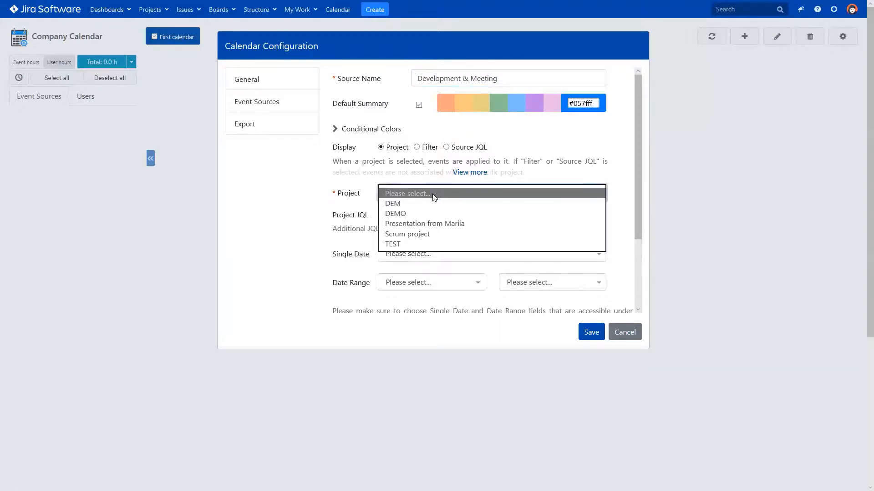
{"action": "left_click", "coordinate": [425, 224]}
{"action": "scroll", "coordinate": [411, 228], "scroll_direction": "down", "scroll_amount": 1}
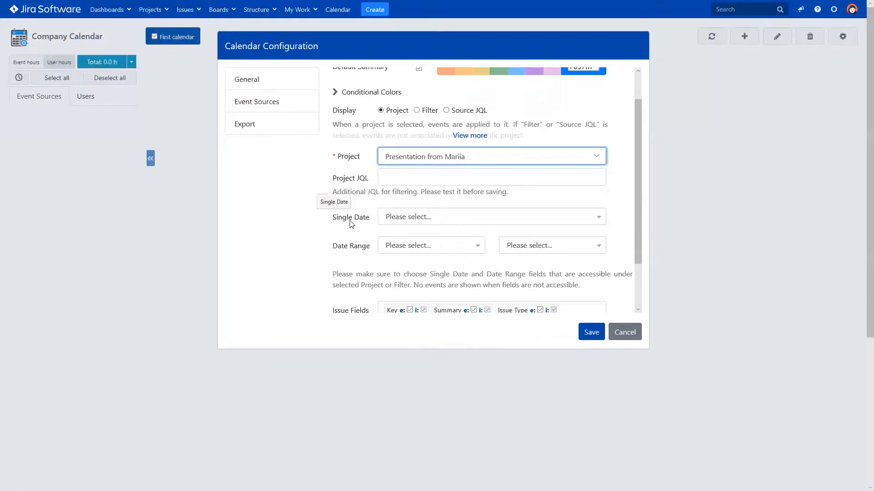
{"action": "scroll", "coordinate": [396, 213], "scroll_direction": "down", "scroll_amount": 1}
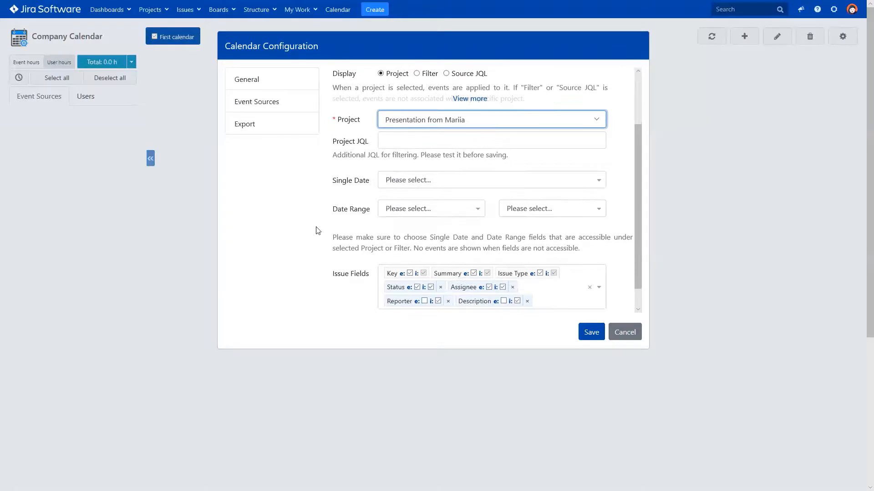
{"action": "left_click", "coordinate": [415, 212]}
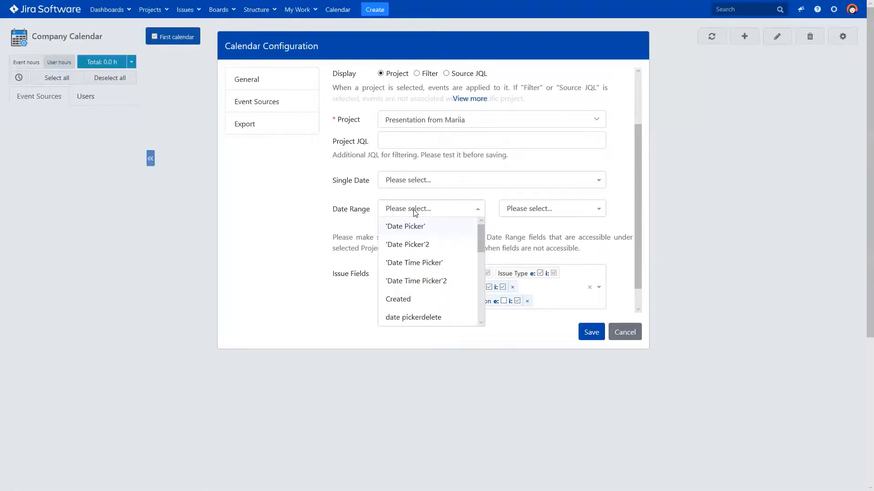
{"action": "type", "text": "dev"}
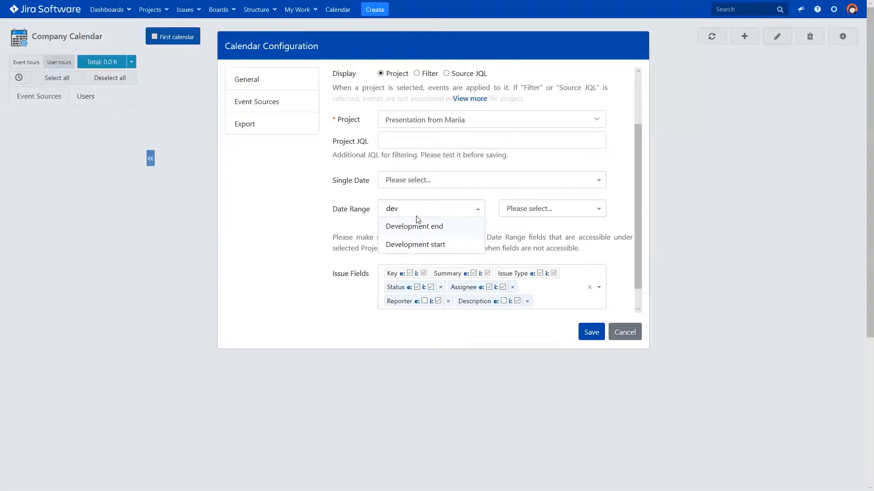
{"action": "left_click", "coordinate": [415, 248]}
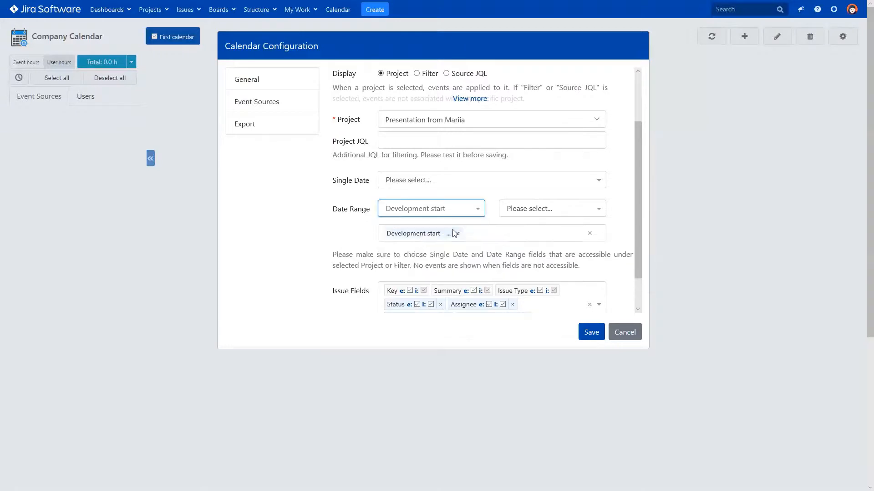
{"action": "left_click", "coordinate": [526, 213]}
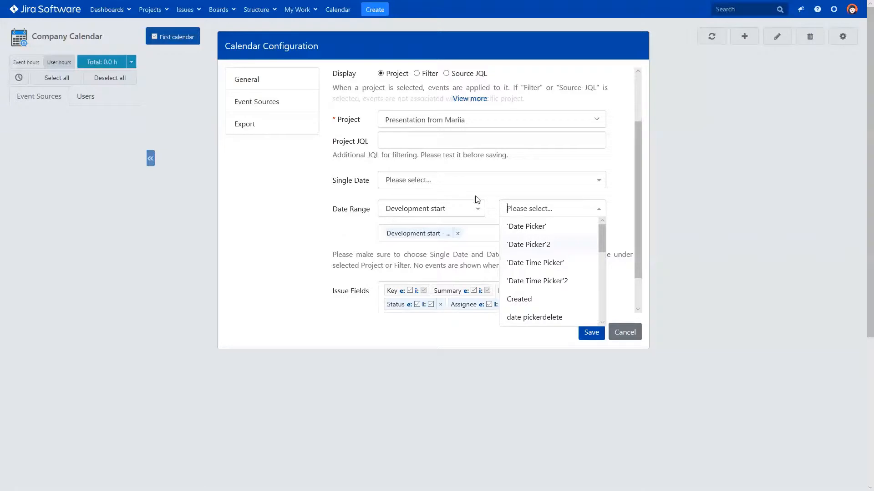
{"action": "type", "text": "de"}
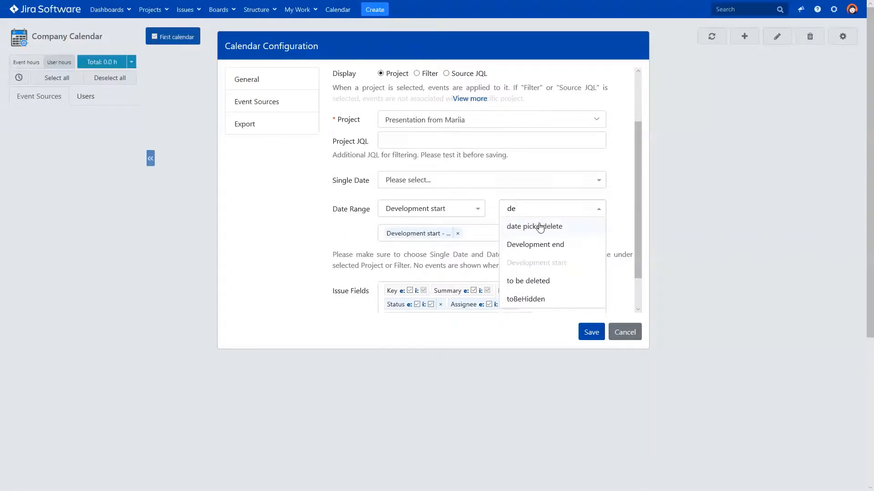
{"action": "left_click", "coordinate": [544, 245]}
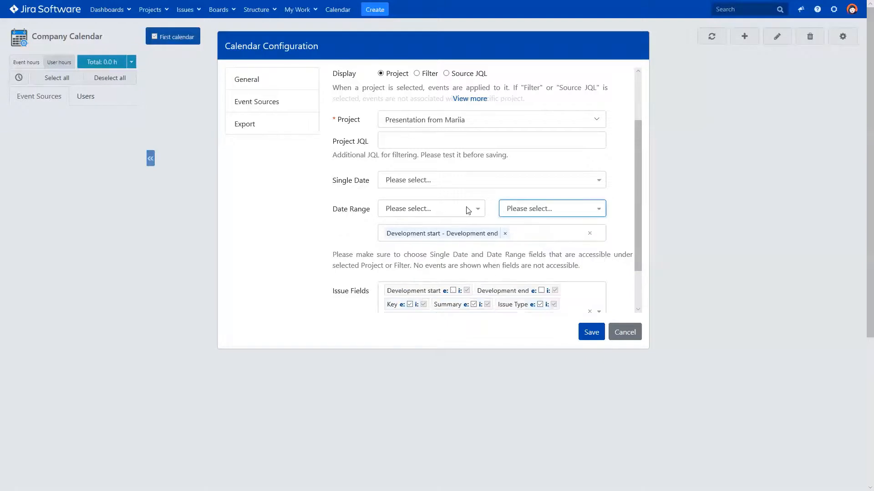
Step: Add a second date range, Meeting start - Meeting end, to the "Development & Meeting" source
{"action": "left_click", "coordinate": [406, 213]}
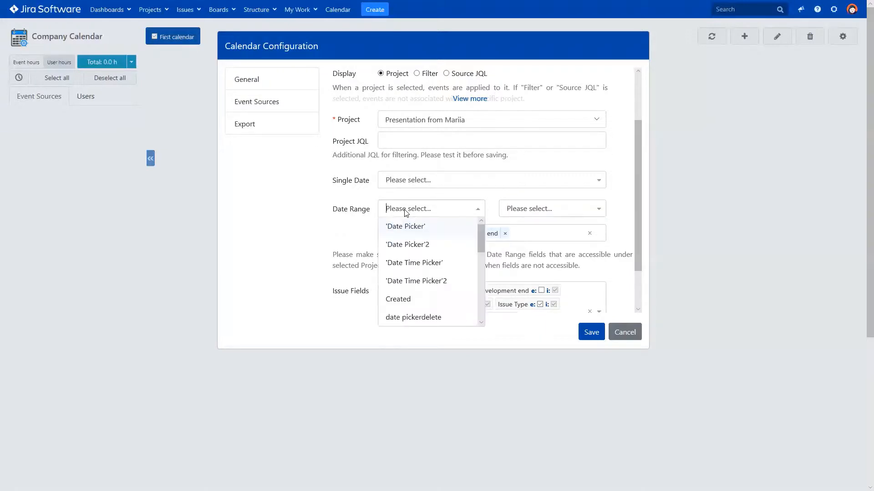
{"action": "type", "text": "mee"}
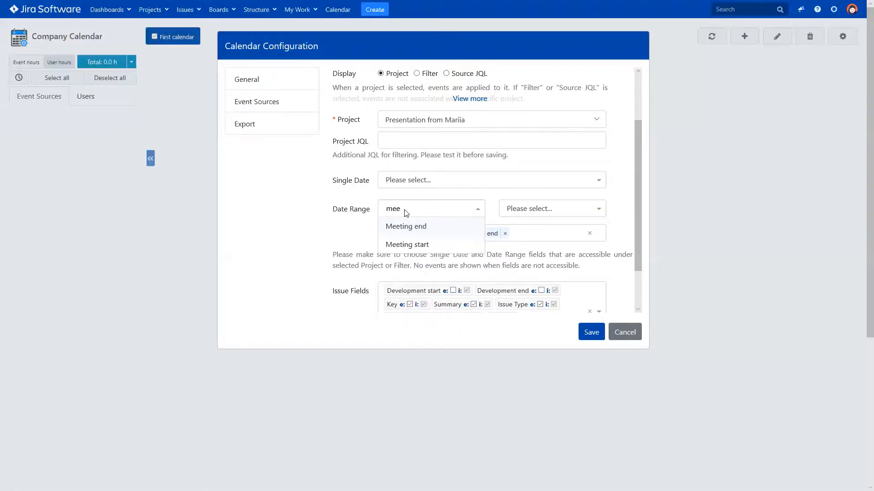
{"action": "left_click", "coordinate": [399, 246]}
{"action": "left_click", "coordinate": [519, 213]}
{"action": "type", "text": "m"}
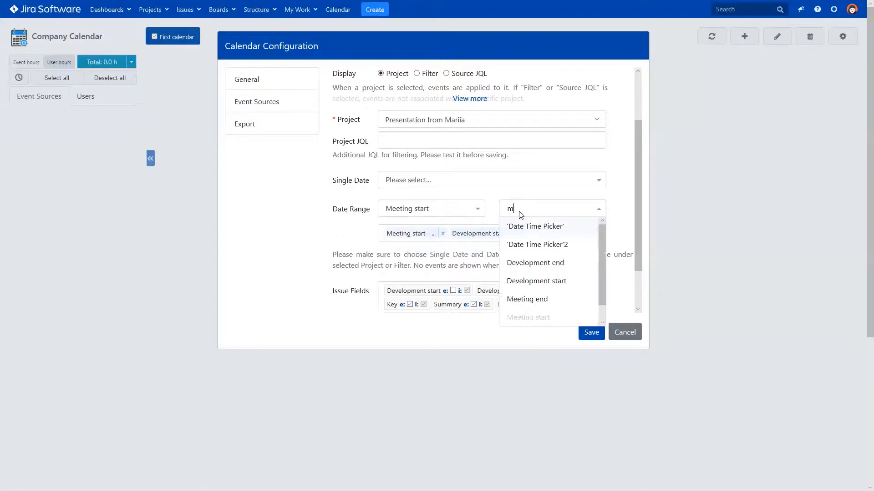
{"action": "type", "text": "ee"}
{"action": "left_click", "coordinate": [516, 232]}
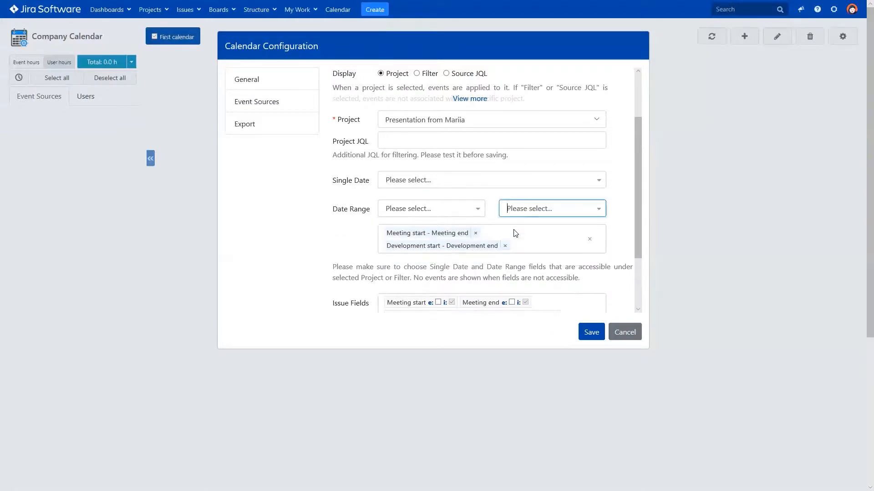
{"action": "left_click", "coordinate": [614, 226]}
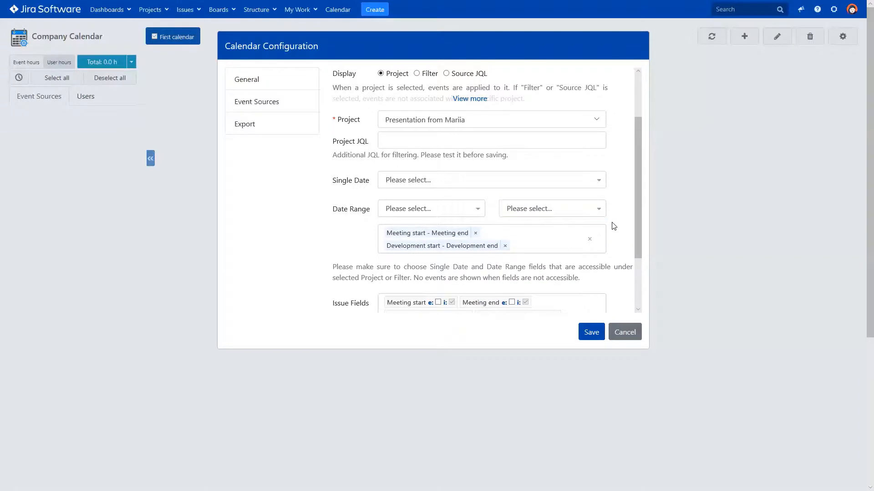
Step: Add Priority to the issue fields of the "Development & Meeting" source and save the source
{"action": "scroll", "coordinate": [445, 227], "scroll_direction": "down", "scroll_amount": 2}
{"action": "scroll", "coordinate": [444, 227], "scroll_direction": "down", "scroll_amount": 2}
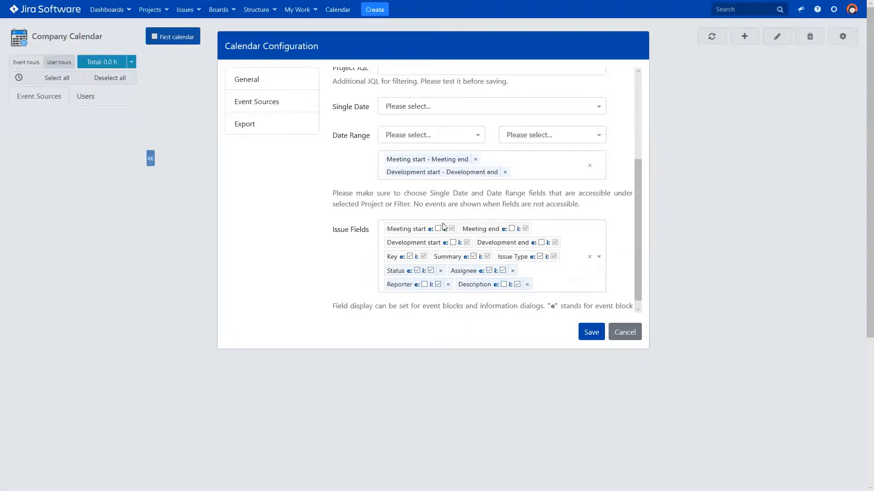
{"action": "left_click", "coordinate": [548, 286]}
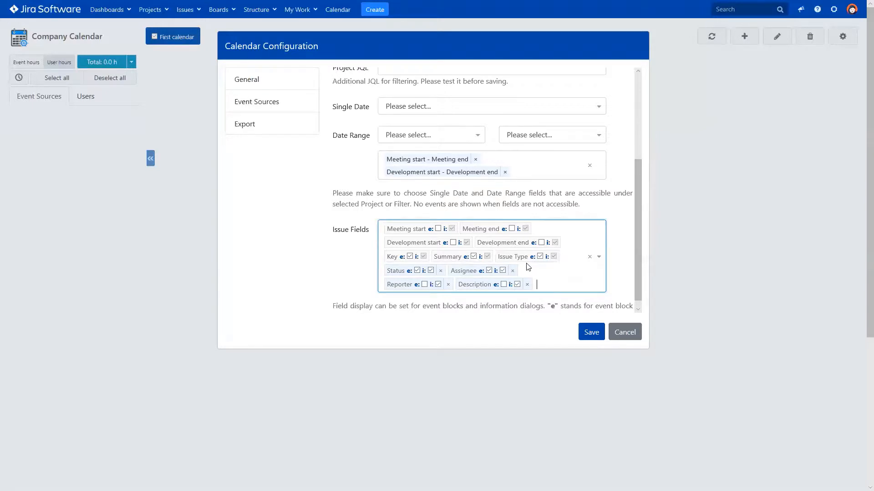
{"action": "type", "text": "Prio"}
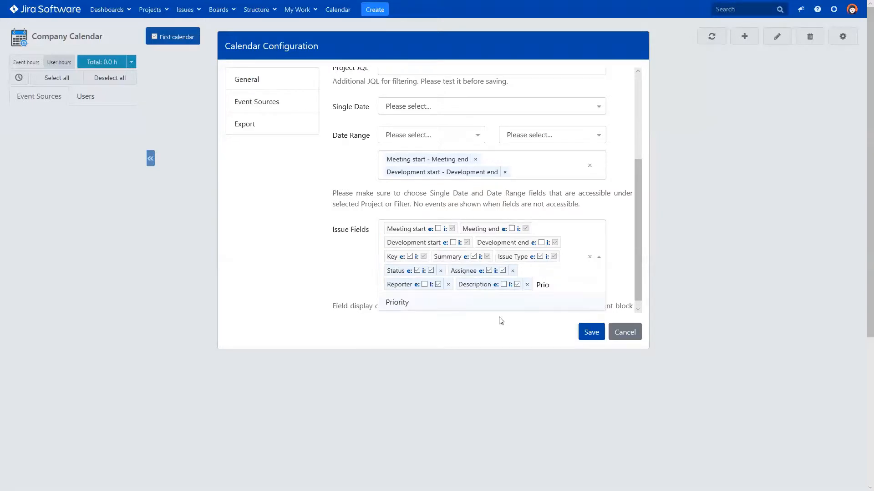
{"action": "left_click", "coordinate": [494, 305]}
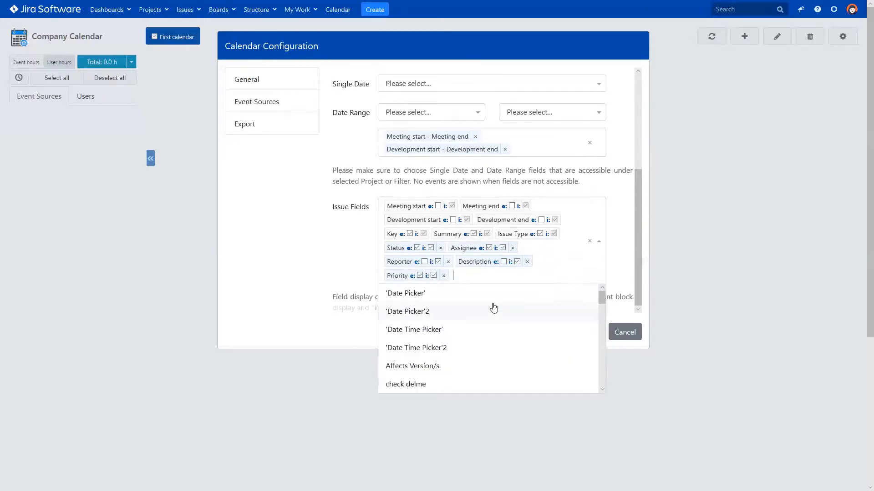
{"action": "left_click", "coordinate": [617, 268]}
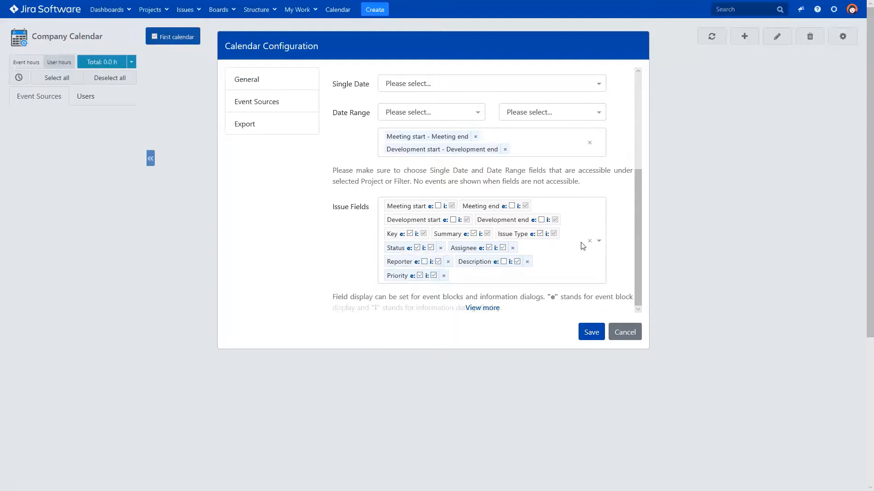
{"action": "left_click", "coordinate": [588, 334]}
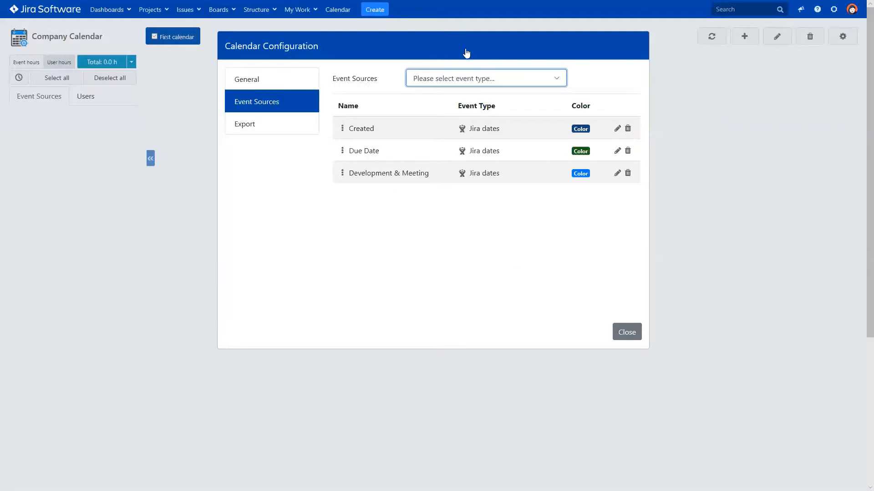
Step: Add and save a Jira sprints event source named "sprints" for the presentation project, using the PFM board
{"action": "left_click", "coordinate": [457, 79]}
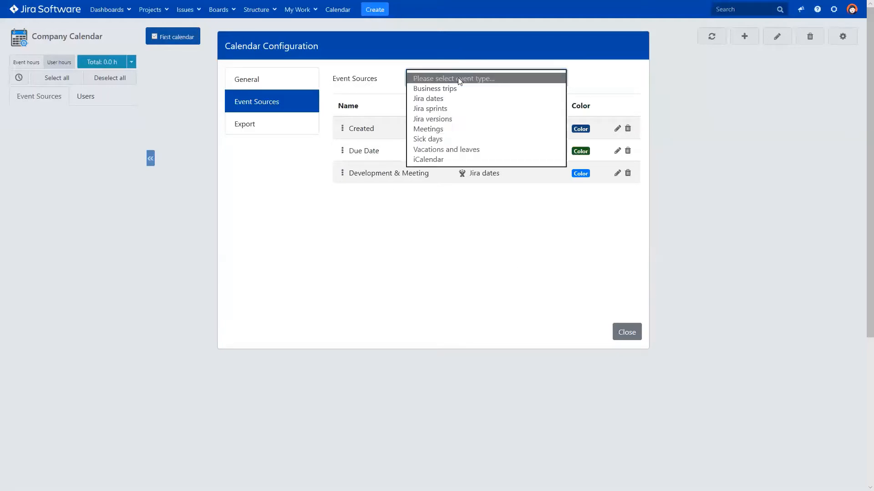
{"action": "left_click", "coordinate": [444, 108]}
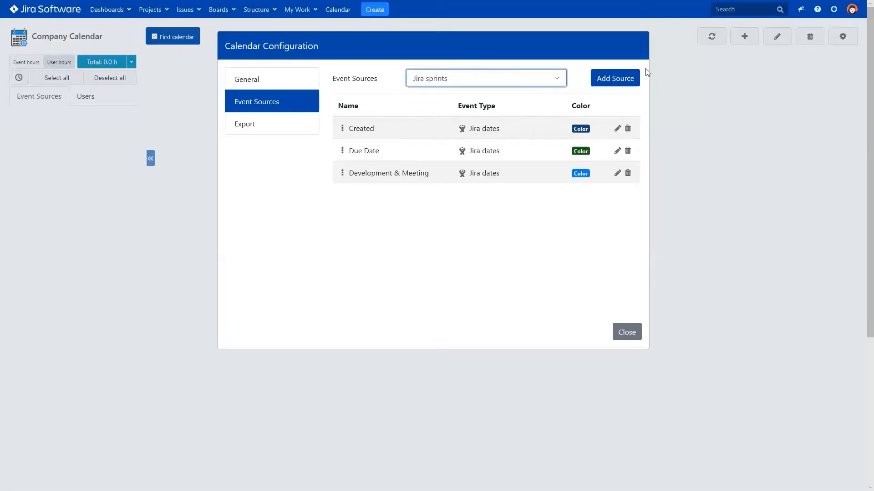
{"action": "left_click", "coordinate": [607, 82]}
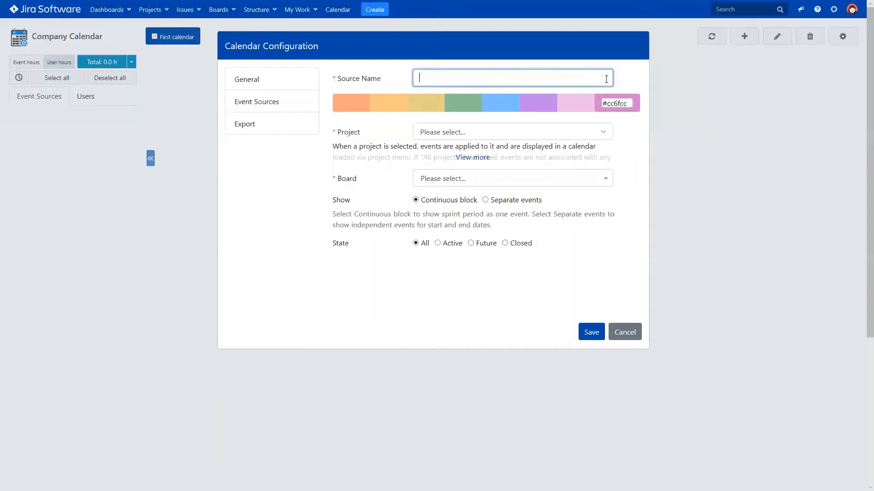
{"action": "type", "text": "sprints"}
{"action": "left_click", "coordinate": [515, 132]}
{"action": "left_click", "coordinate": [502, 183]}
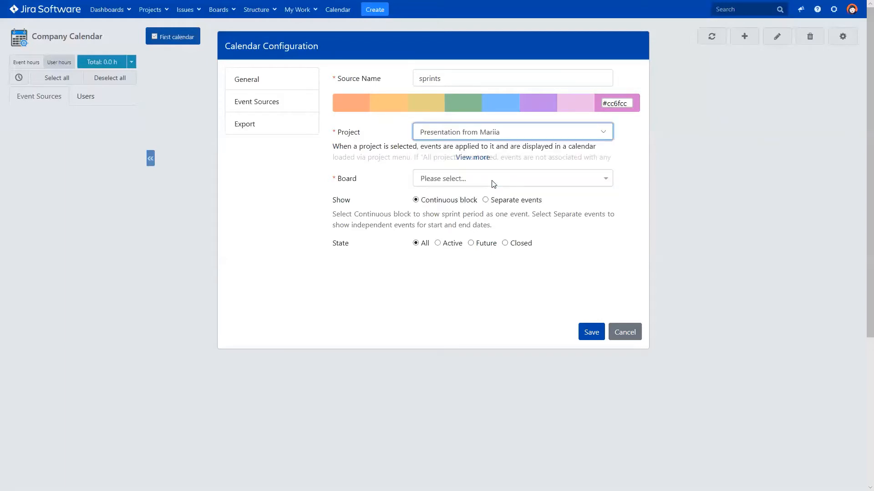
{"action": "left_click", "coordinate": [492, 183]}
{"action": "left_click", "coordinate": [489, 196]}
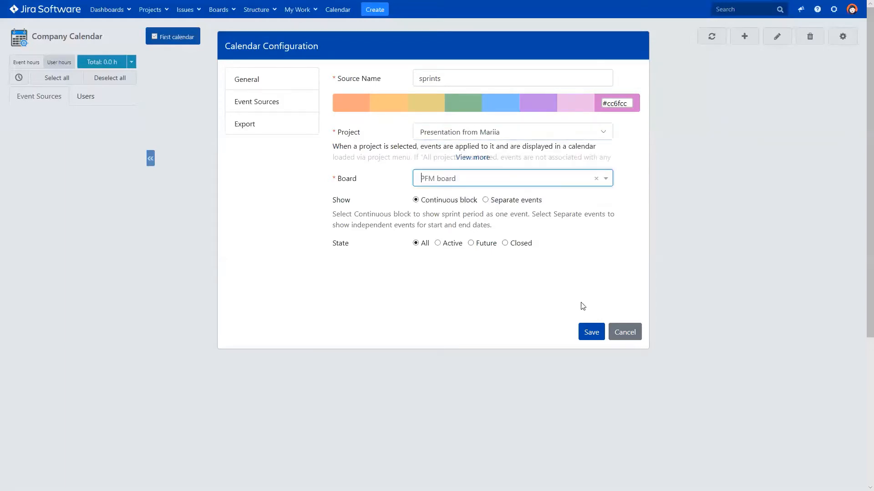
{"action": "left_click", "coordinate": [585, 330]}
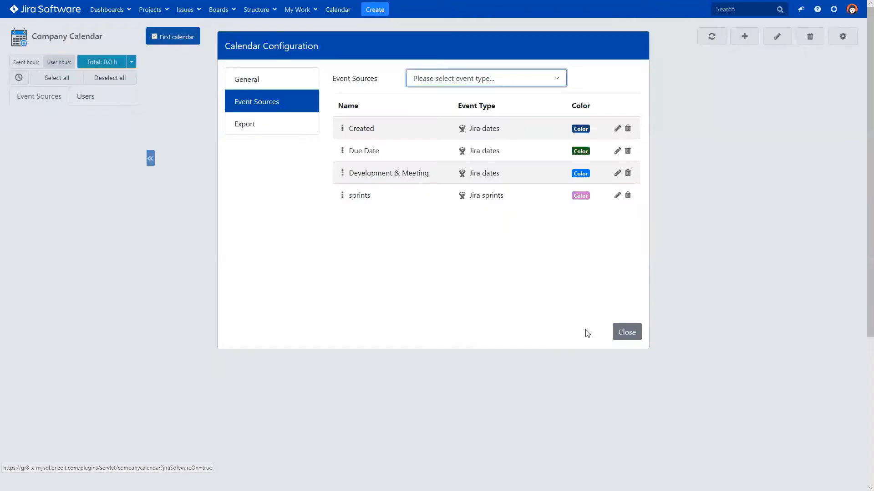
Step: Add and save a Jira versions event source named "versions" for the presentation project
{"action": "left_click", "coordinate": [457, 80]}
{"action": "left_click", "coordinate": [453, 118]}
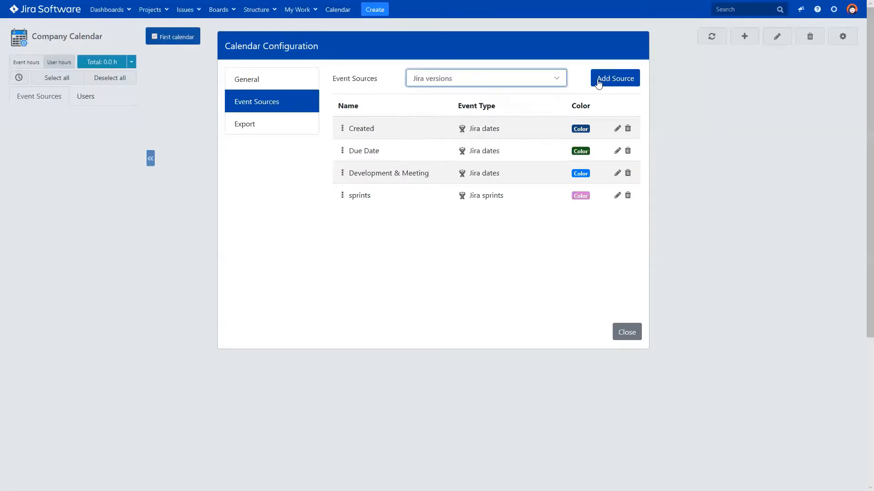
{"action": "left_click", "coordinate": [614, 84]}
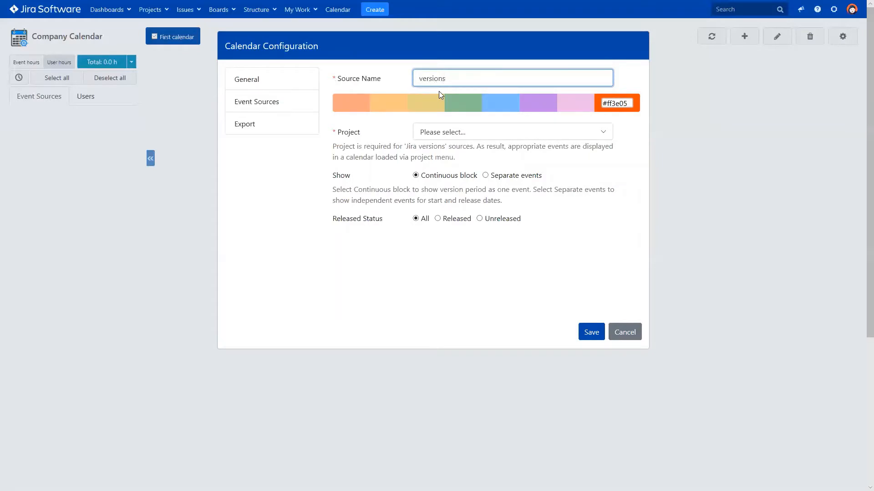
{"action": "left_click", "coordinate": [440, 132]}
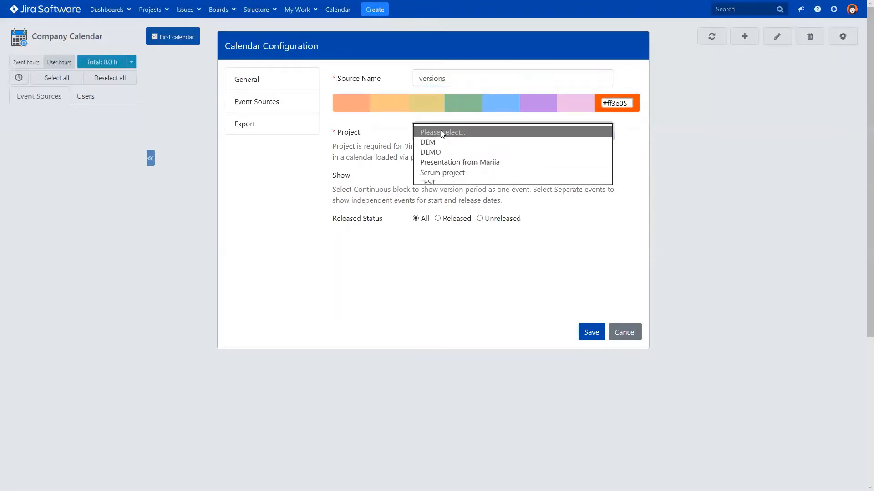
{"action": "left_click", "coordinate": [440, 160]}
{"action": "left_click", "coordinate": [589, 332]}
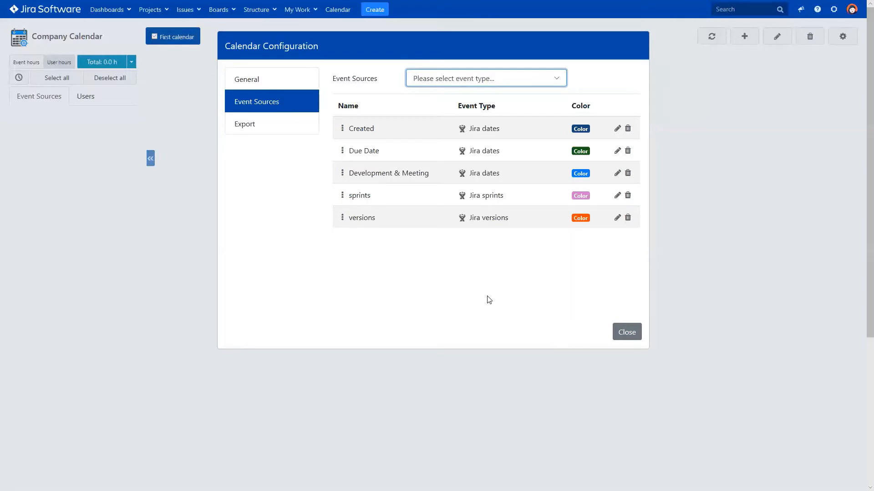
Step: Add and save a Sick days source named "sick days" with default summary enabled for the presentation project, and close the calendar configuration
{"action": "left_click", "coordinate": [468, 76]}
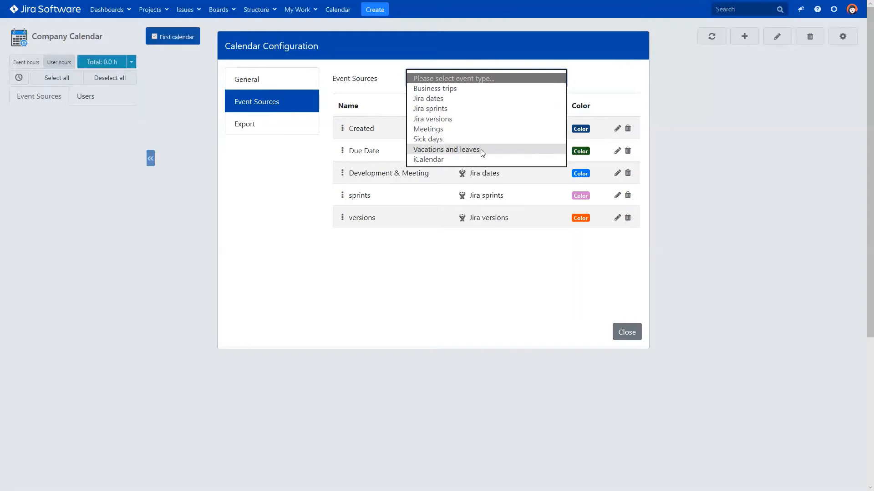
{"action": "left_click", "coordinate": [437, 139]}
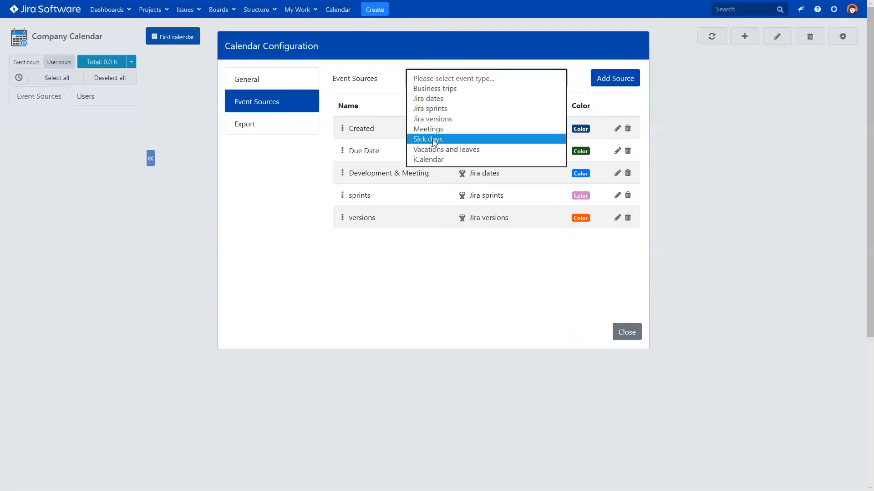
{"action": "left_click", "coordinate": [599, 79]}
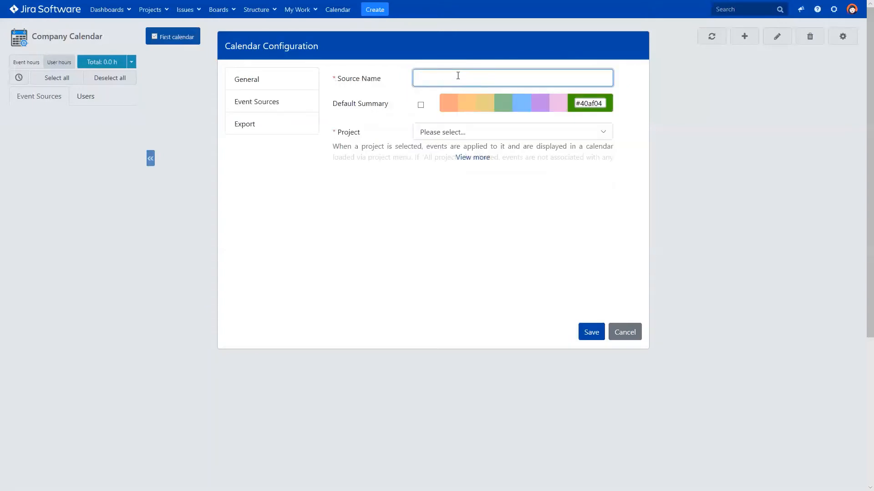
{"action": "type", "text": "sick days"}
{"action": "left_click", "coordinate": [357, 107]}
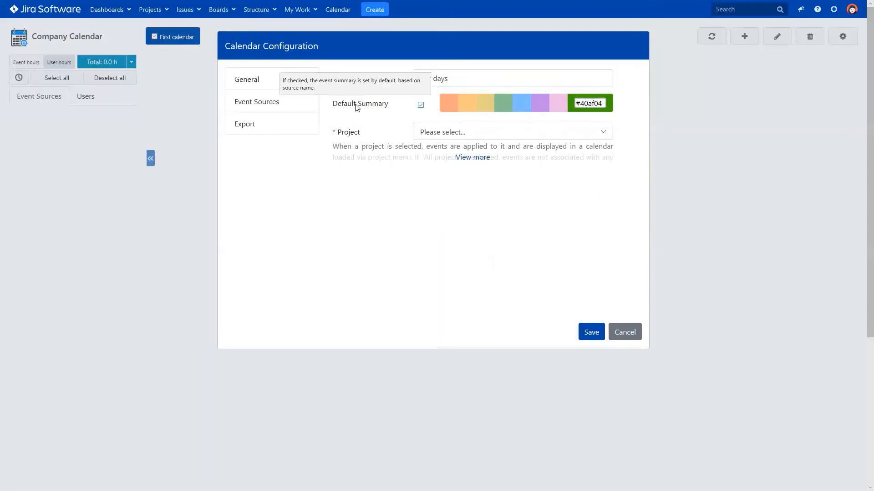
{"action": "left_click", "coordinate": [461, 136]}
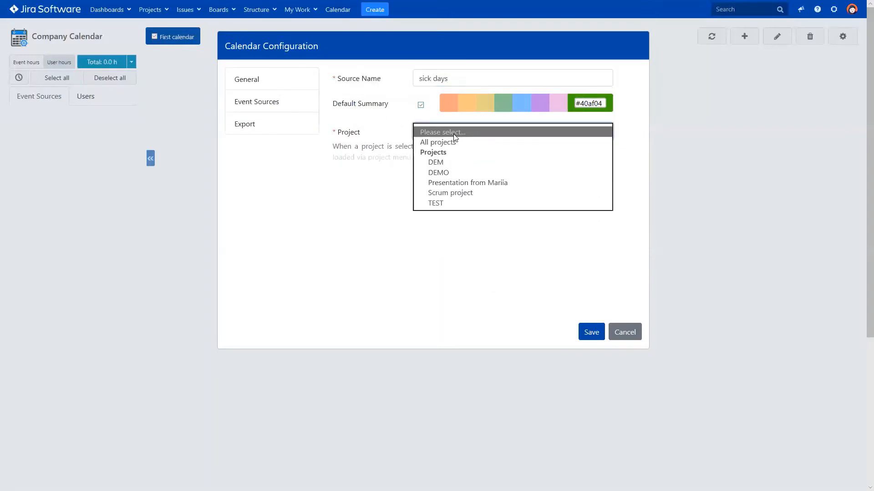
{"action": "left_click", "coordinate": [467, 183]}
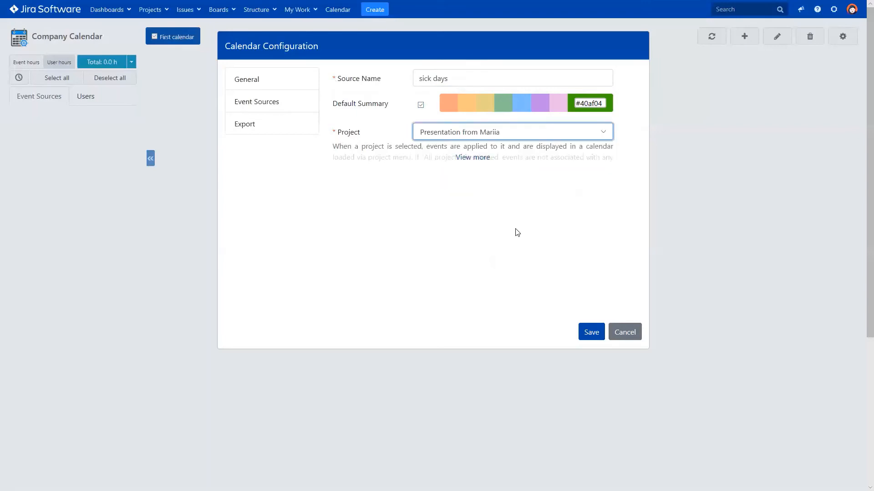
{"action": "left_click", "coordinate": [583, 333]}
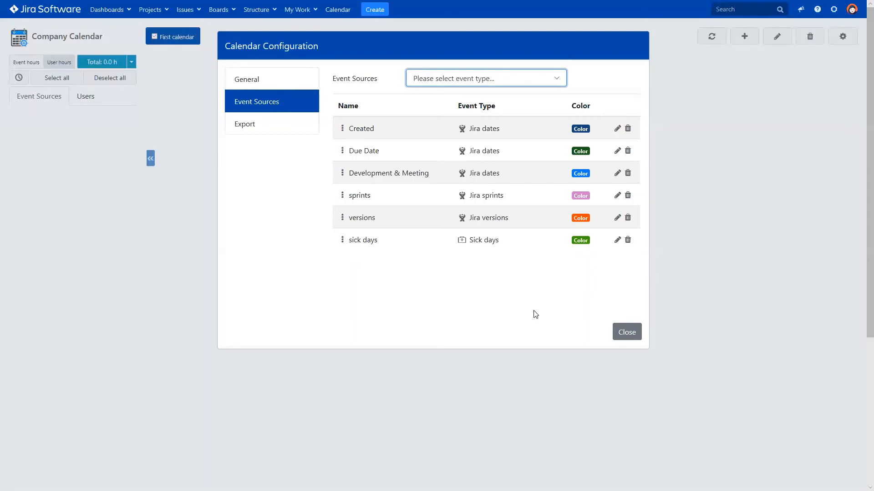
{"action": "left_click", "coordinate": [631, 334]}
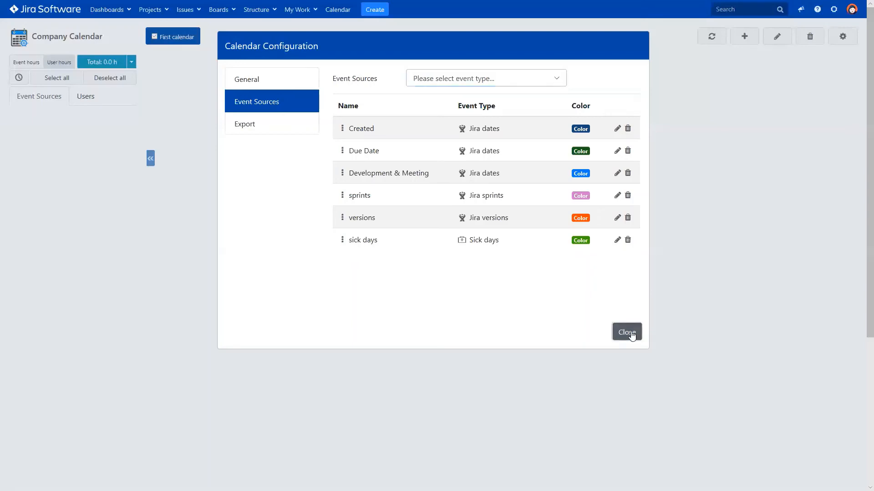